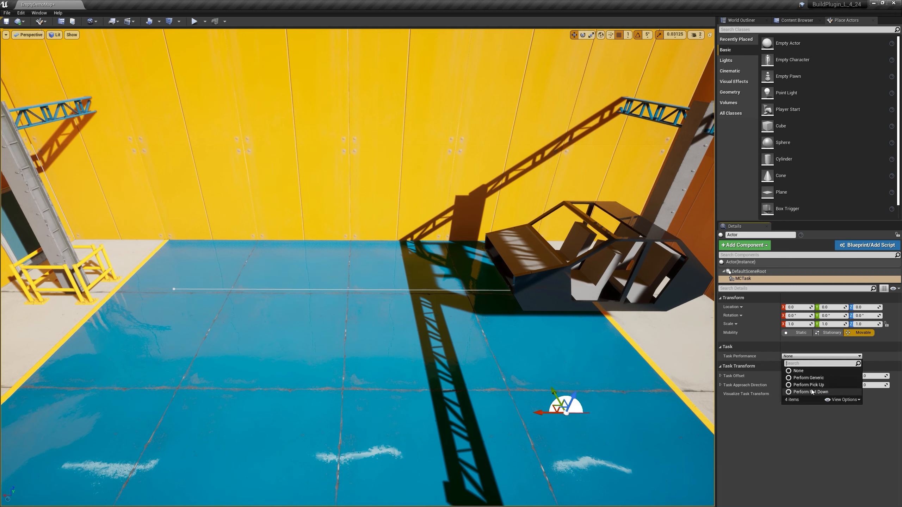
- Set the task's performance to Perform Pick Up with BP_MCExampleChairInventoryItem as the item type
{"action": "left_click", "coordinate": [811, 385]}
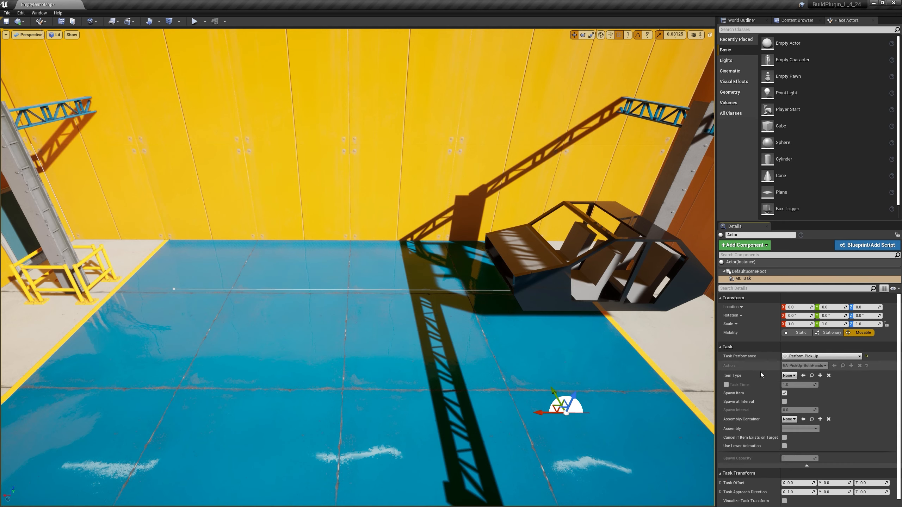
{"action": "left_click", "coordinate": [788, 375]}
{"action": "type", "text": "chair"}
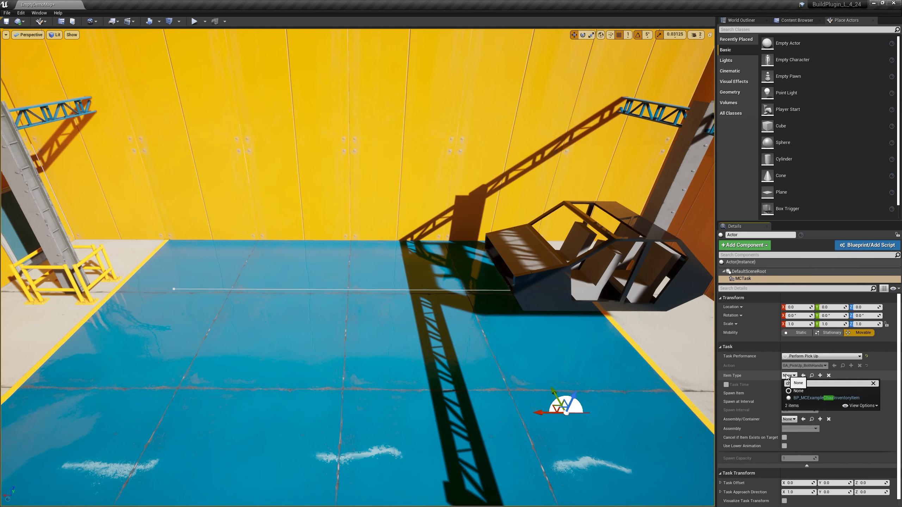
{"action": "left_click", "coordinate": [826, 399]}
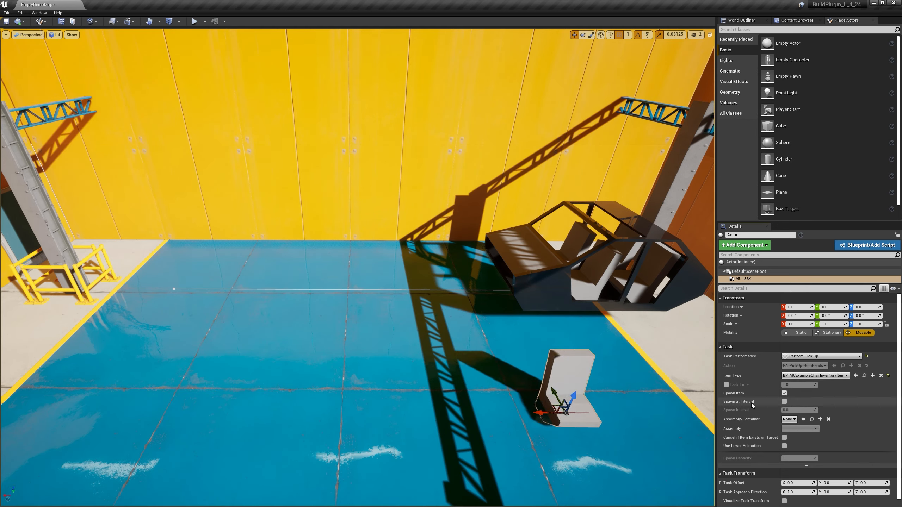
- Enable spawning at an interval for the pick-up task and set the spawn interval to 5
{"action": "left_click", "coordinate": [785, 402]}
{"action": "left_click", "coordinate": [799, 411]}
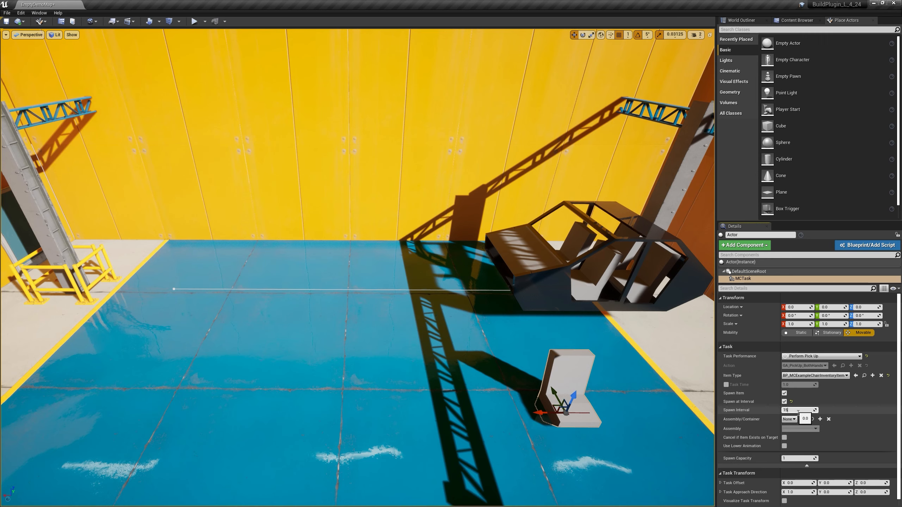
{"action": "key", "text": "Return"}
- Raise the MCTask component with its chair above the floor to a Z location of about 46
{"action": "right_click_drag", "start_coordinate": [546, 412], "coordinate": [670, 429]}
{"action": "key", "text": "w"}
{"action": "key", "text": "a"}
{"action": "left_click", "coordinate": [769, 273]}
{"action": "left_click", "coordinate": [769, 279]}
{"action": "right_click_drag", "start_coordinate": [497, 376], "coordinate": [536, 385]}
{"action": "key", "text": "a"}
{"action": "left_click_drag", "start_coordinate": [475, 377], "coordinate": [493, 347]}
- Rotate the chair task's approach direction arrow by 180 degrees so its X value is -1
{"action": "left_click", "coordinate": [498, 342]}
{"action": "key", "text": "d"}
{"action": "right_click_drag", "start_coordinate": [519, 374], "coordinate": [496, 379]}
{"action": "key", "text": "e"}
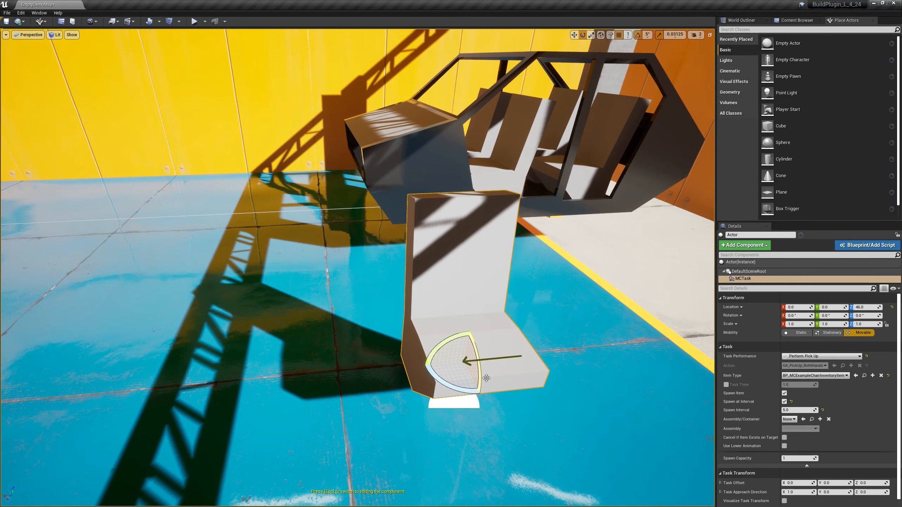
{"action": "left_click_drag", "start_coordinate": [466, 390], "coordinate": [401, 380]}
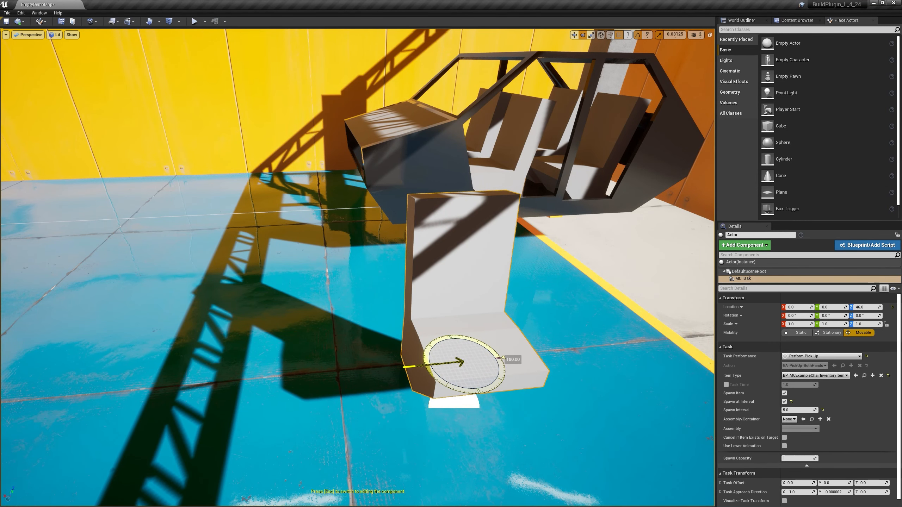
- Shift the task position away from the chair along X to a task offset of about 57, and return to component editing
{"action": "key", "text": "w"}
{"action": "left_click_drag", "start_coordinate": [452, 367], "coordinate": [366, 371]}
{"action": "right_click_drag", "start_coordinate": [508, 365], "coordinate": [490, 335]}
{"action": "left_click_drag", "start_coordinate": [432, 330], "coordinate": [427, 331]}
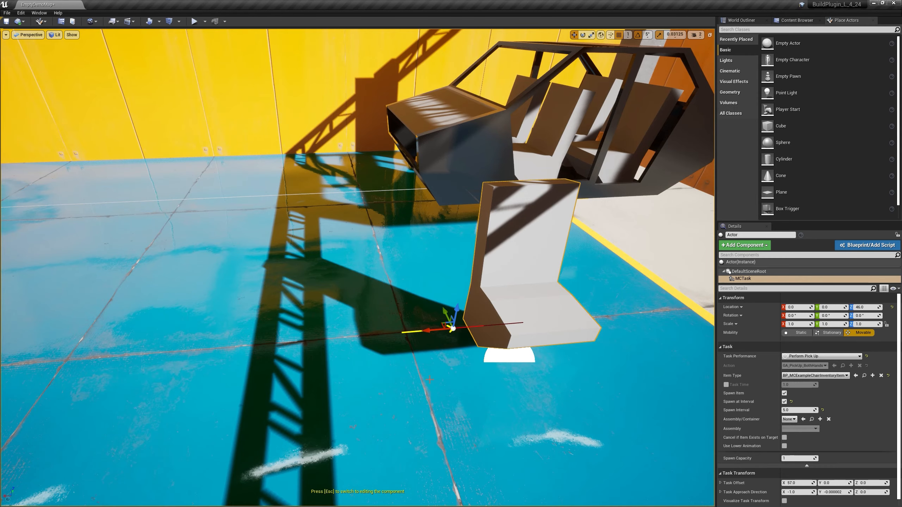
{"action": "key", "text": "Escape"}
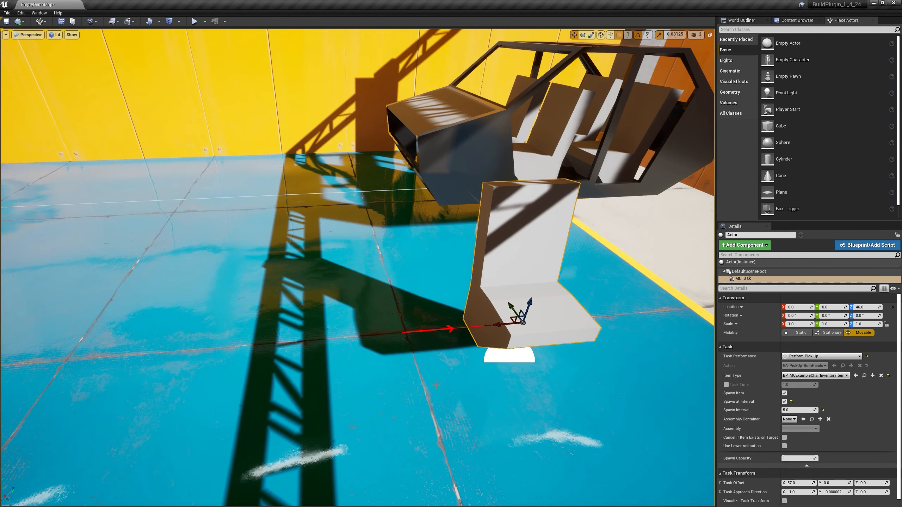
{"action": "mouse_move", "coordinate": [423, 340]}
{"action": "right_mouse_down"}
{"action": "mouse_move", "coordinate": [430, 344]}
{"action": "mouse_move", "coordinate": [413, 344]}
{"action": "right_mouse_up"}
{"action": "key", "text": "e"}
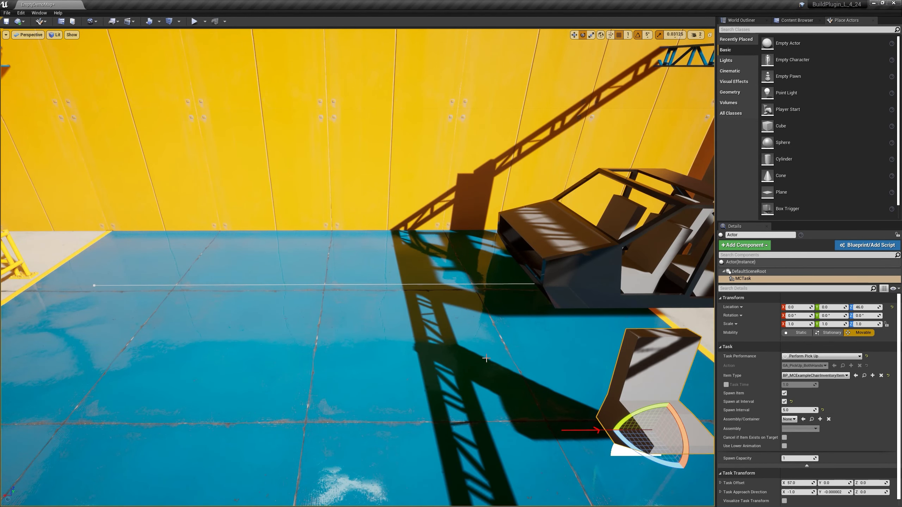
{"action": "right_click_drag", "start_coordinate": [409, 243], "coordinate": [412, 244]}
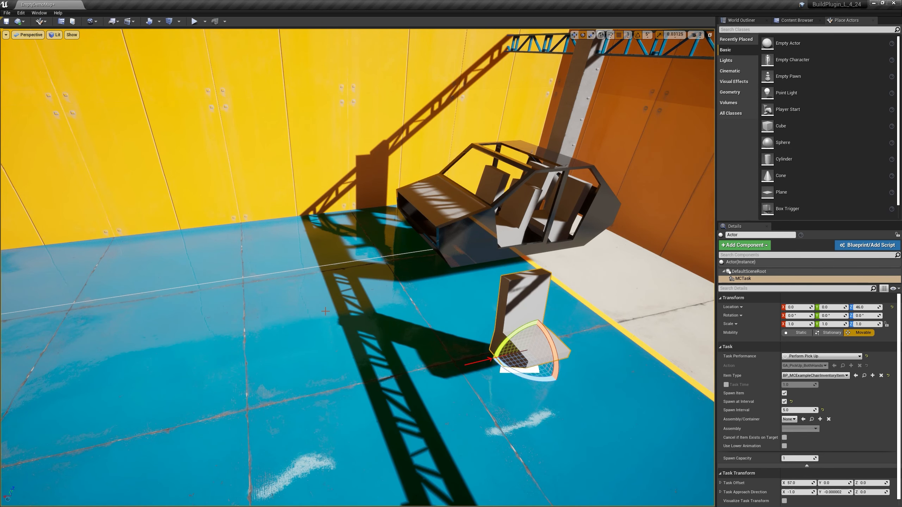
{"action": "mouse_move", "coordinate": [322, 305]}
{"action": "right_mouse_down"}
{"action": "mouse_move", "coordinate": [295, 296]}
{"action": "mouse_move", "coordinate": [316, 302]}
{"action": "right_mouse_up"}
{"action": "key", "text": "w"}
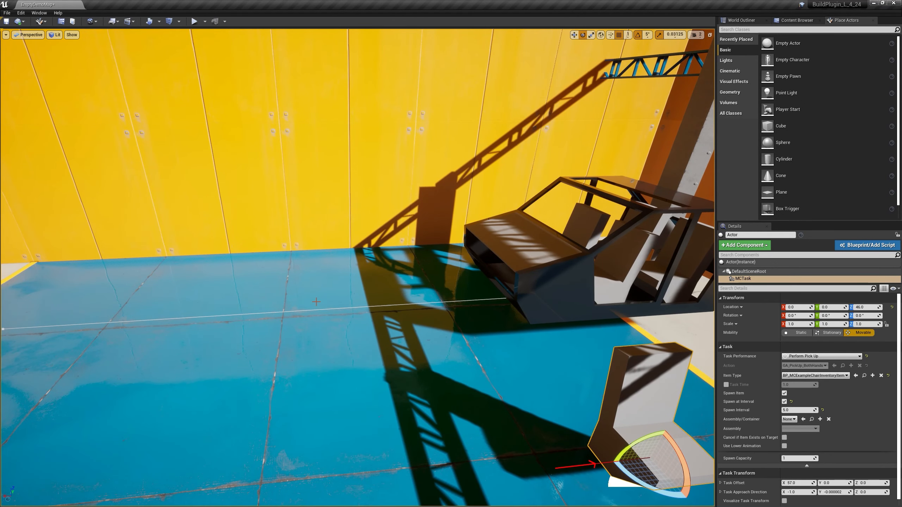
{"action": "key", "text": "ctrl+p"}
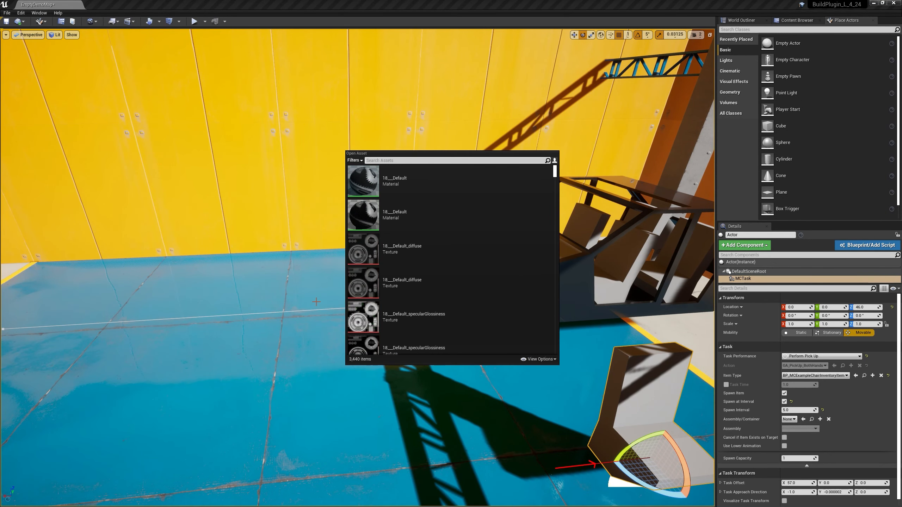
{"action": "left_click", "coordinate": [569, 3]}
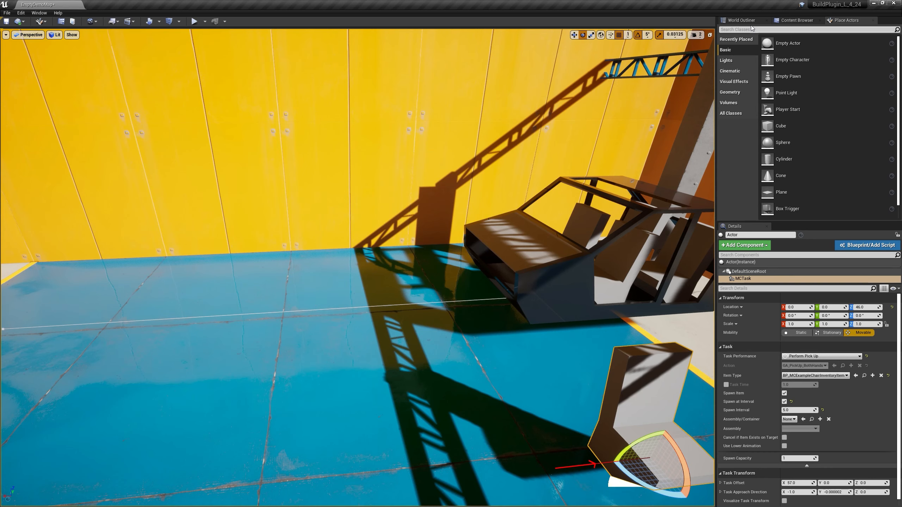
- Place a BP_MCDynamicWorkstation in the level and move it to about X 174, Y 960, Z 135
{"action": "left_click", "coordinate": [786, 22]}
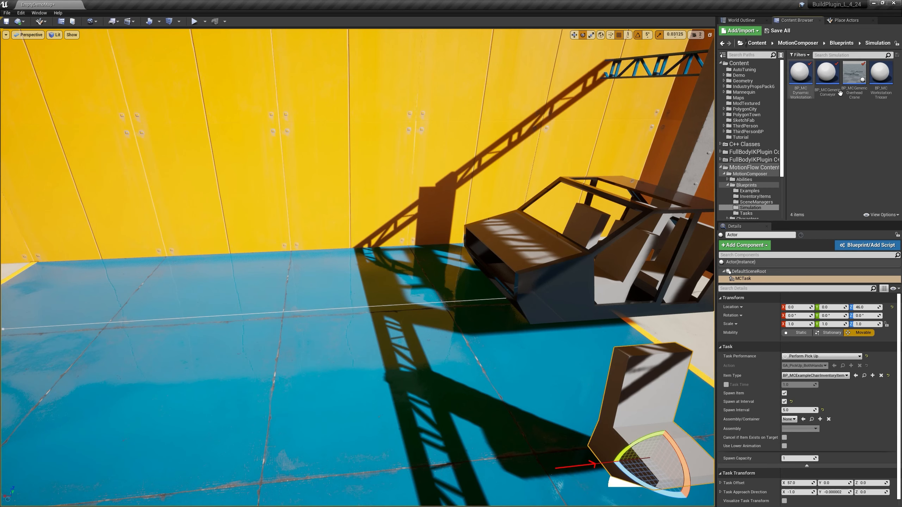
{"action": "mouse_move", "coordinate": [843, 96]}
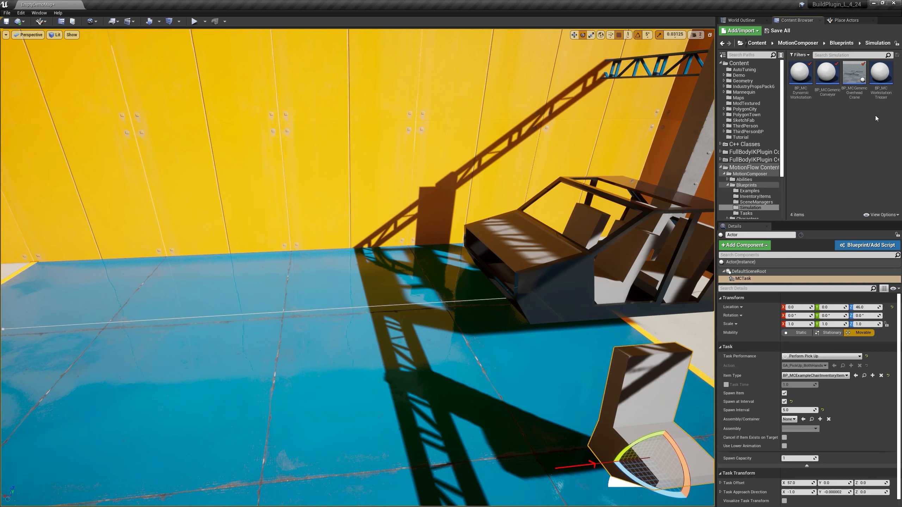
{"action": "mouse_move", "coordinate": [808, 88]}
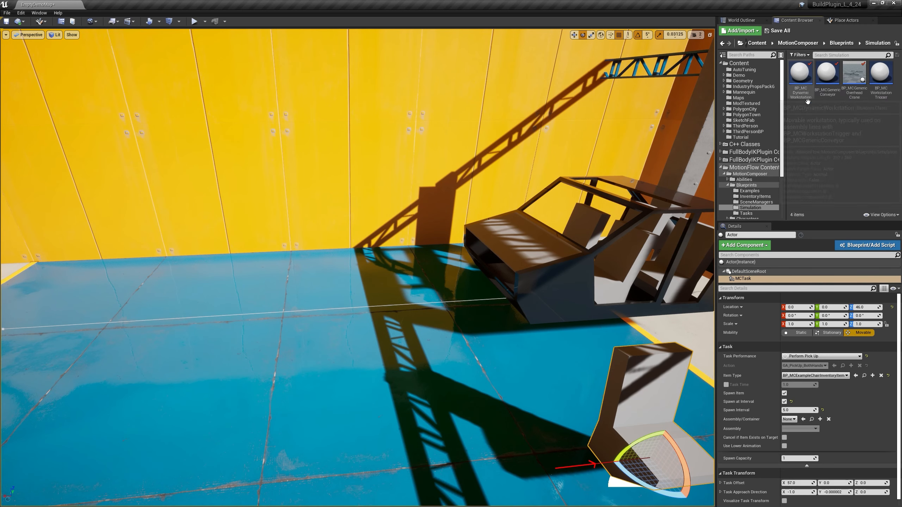
{"action": "left_click_drag", "start_coordinate": [807, 88], "coordinate": [120, 468]}
{"action": "right_click_drag", "start_coordinate": [120, 468], "coordinate": [93, 466]}
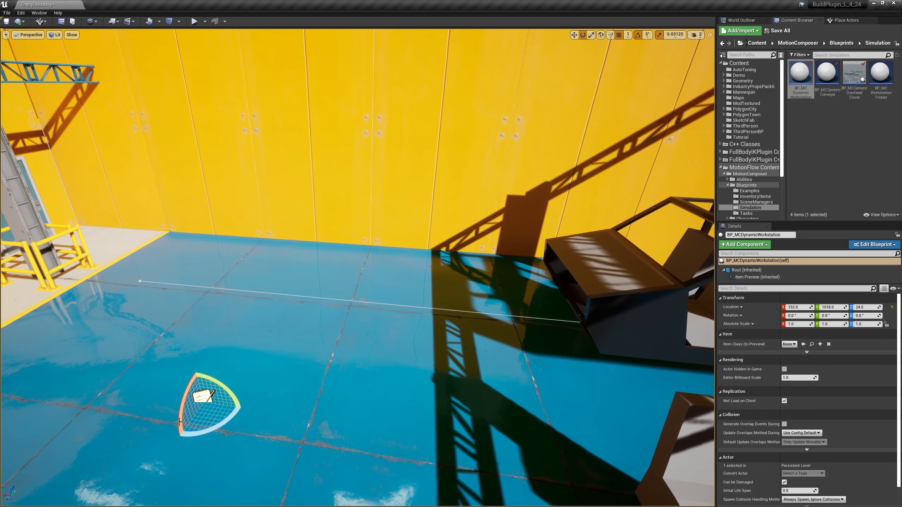
{"action": "key", "text": "w"}
{"action": "left_click_drag", "start_coordinate": [205, 384], "coordinate": [135, 368]}
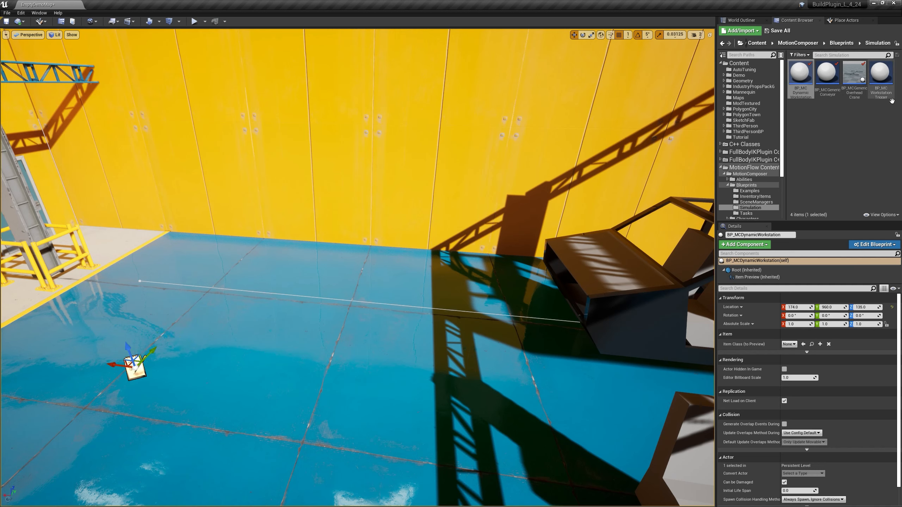
- Place a BP_MCWorkstationTrigger on the white path line in front of the chassis, at about X -54, Y 1316, Z 24
{"action": "left_click_drag", "start_coordinate": [881, 75], "coordinate": [385, 303]}
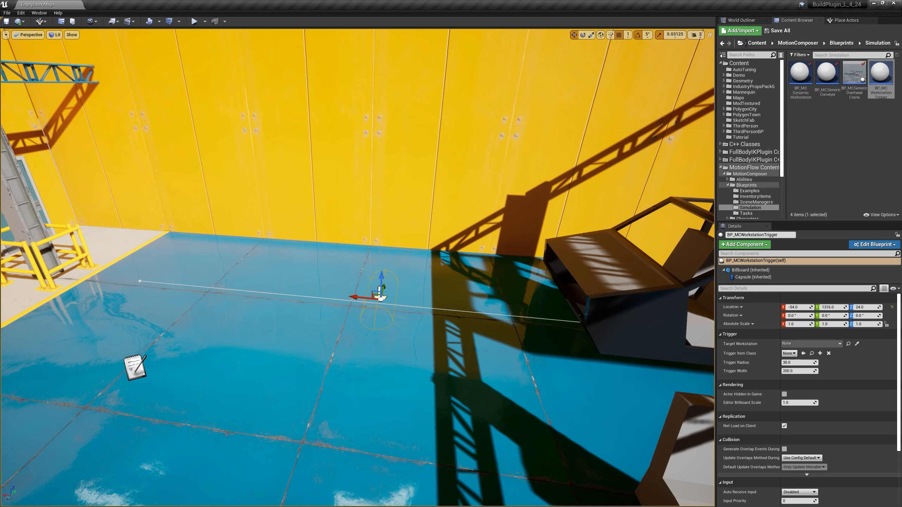
{"action": "left_click", "coordinate": [136, 367]}
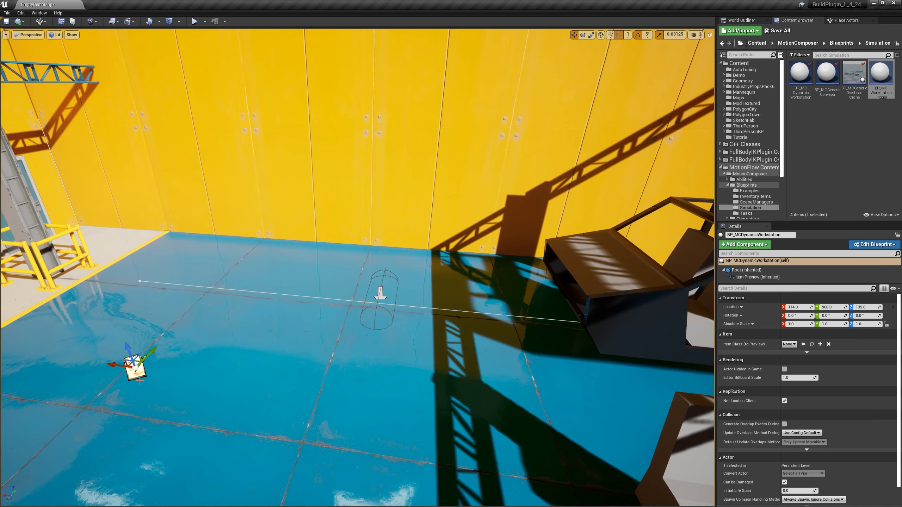
{"action": "right_click_drag", "start_coordinate": [543, 348], "coordinate": [574, 339]}
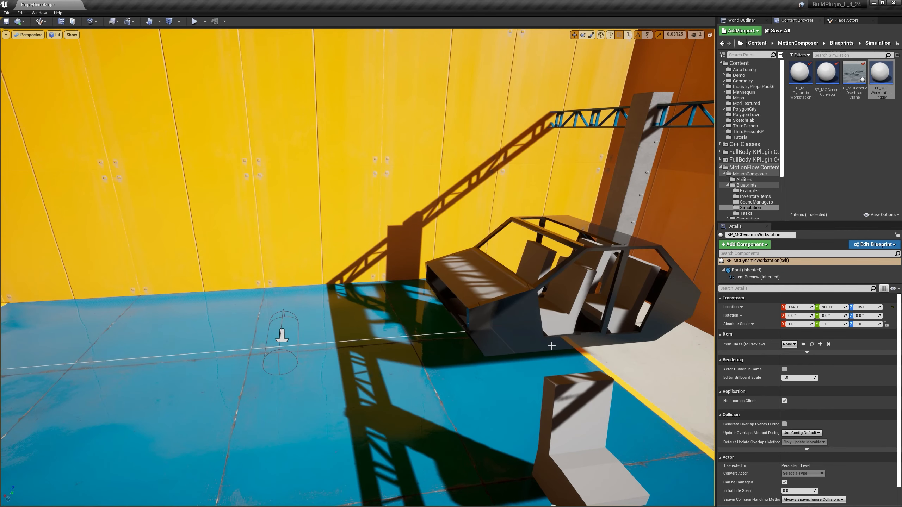
{"action": "right_click_drag", "start_coordinate": [466, 306], "coordinate": [547, 309]}
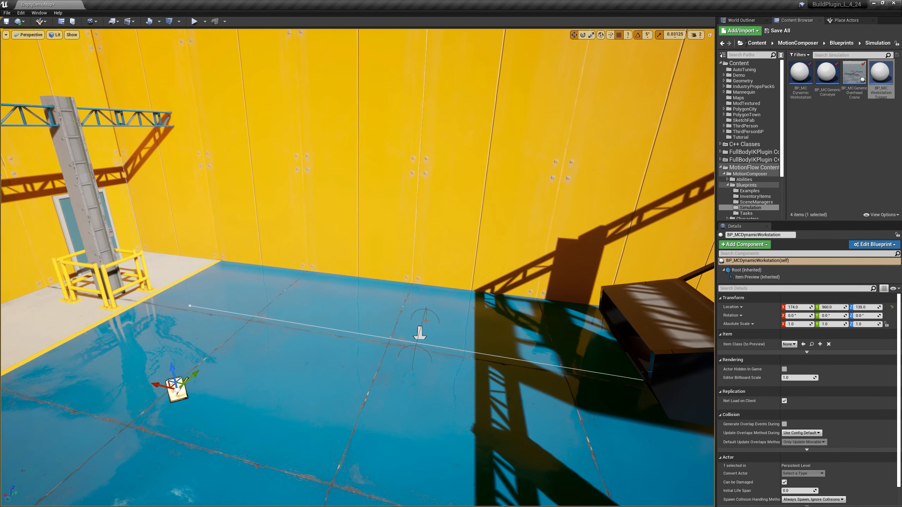
{"action": "left_click", "coordinate": [421, 334]}
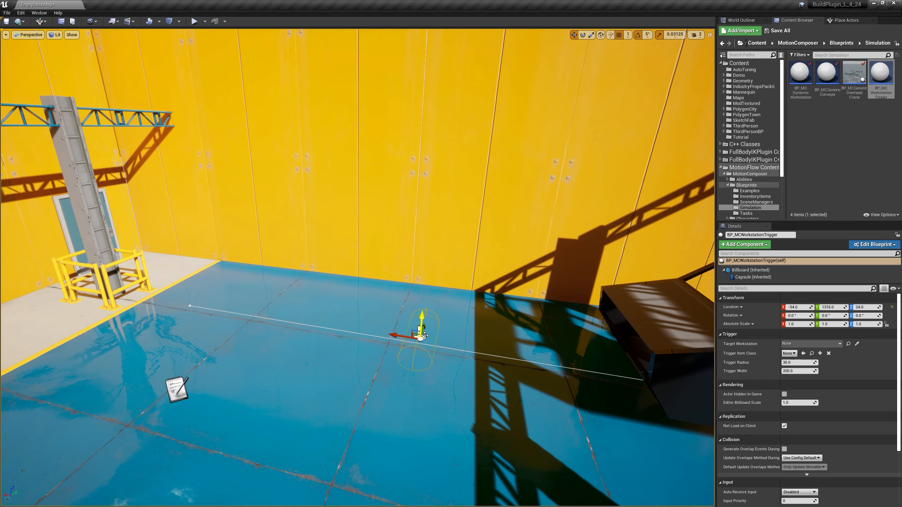
{"action": "right_click_drag", "start_coordinate": [584, 321], "coordinate": [607, 311]}
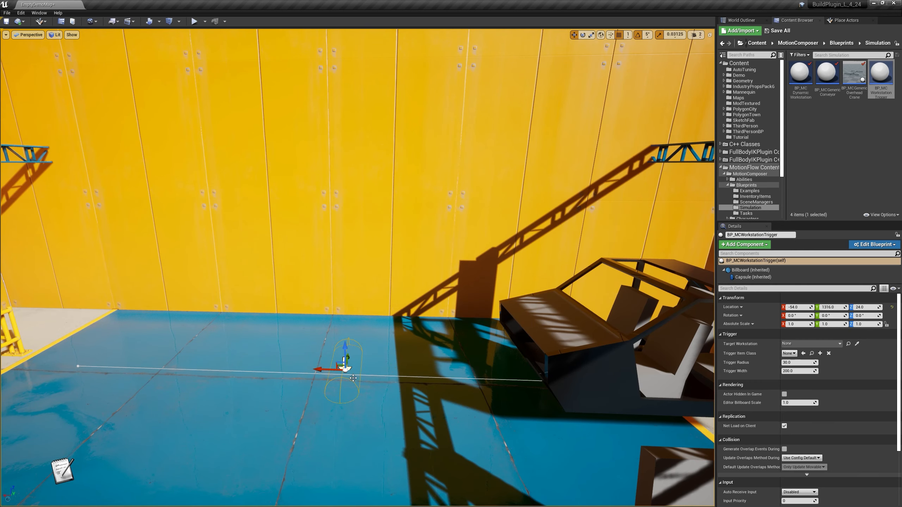
{"action": "mouse_move", "coordinate": [526, 445]}
{"action": "right_mouse_down"}
{"action": "mouse_move", "coordinate": [556, 446]}
{"action": "mouse_move", "coordinate": [529, 459]}
{"action": "right_mouse_up"}
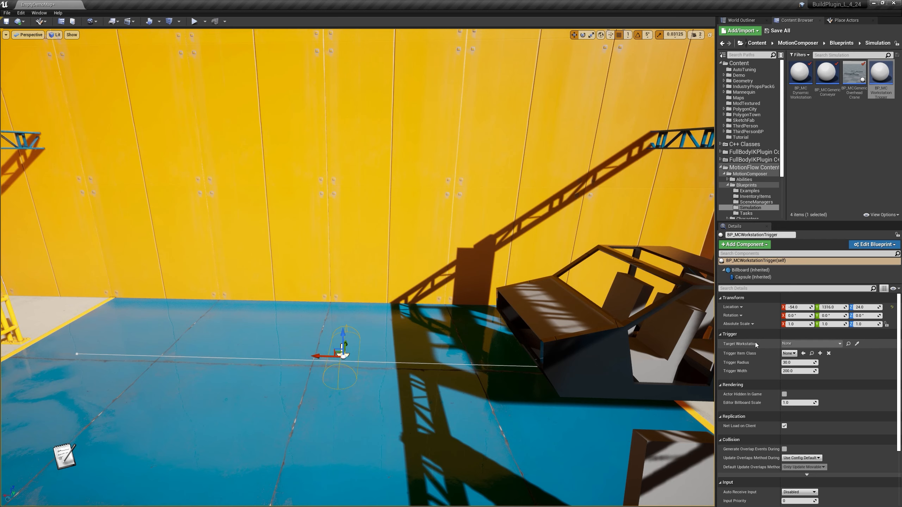
- Set the trigger's target workstation to BP_MCDynamicWorkstation and its trigger item class to BP_MCExampleChassis
{"action": "left_click", "coordinate": [792, 345]}
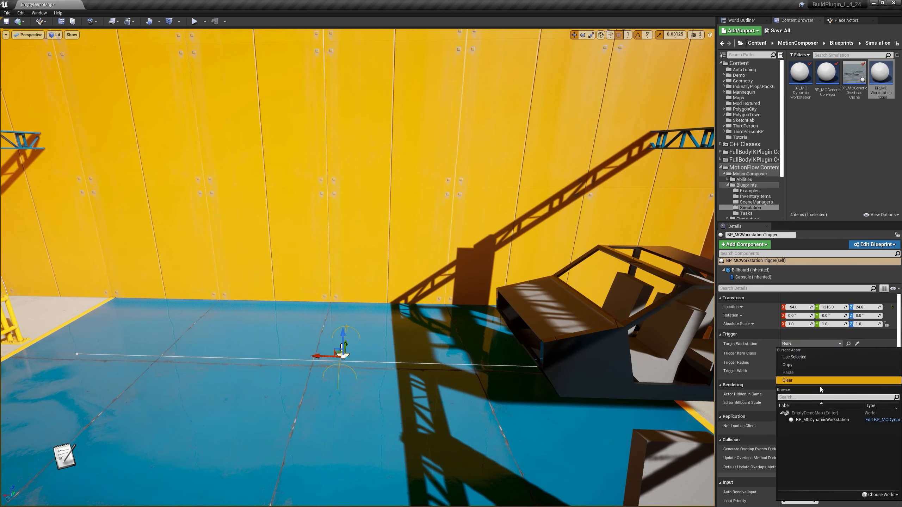
{"action": "left_click", "coordinate": [814, 420]}
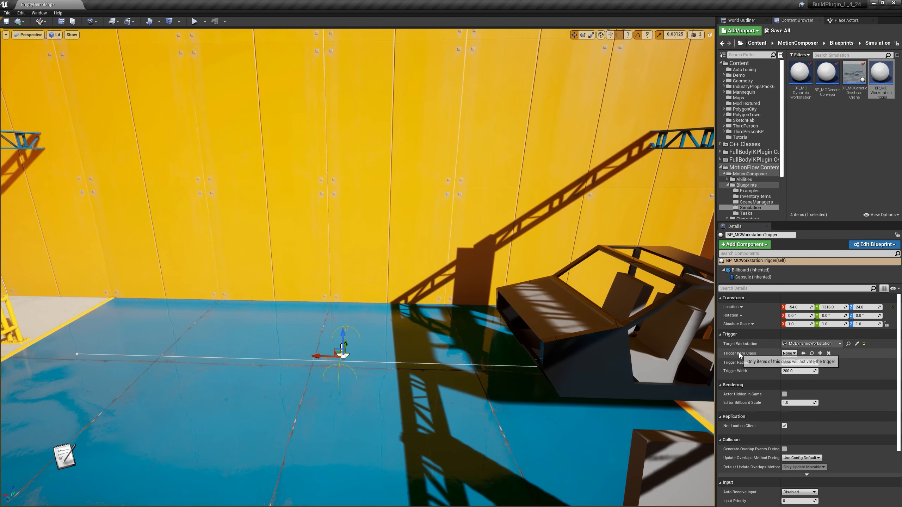
{"action": "left_click", "coordinate": [788, 353]}
{"action": "type", "text": "c"}
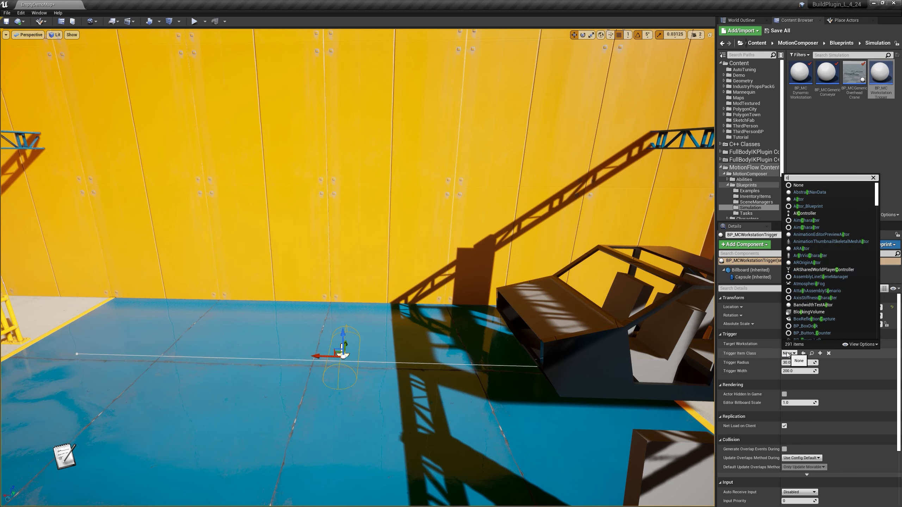
{"action": "type", "text": "hasi"}
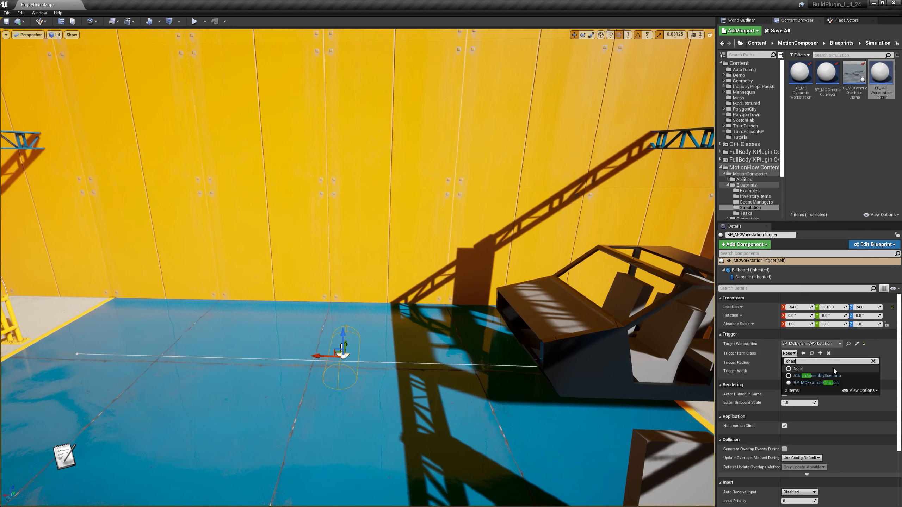
{"action": "left_click", "coordinate": [802, 376]}
- Locate the trigger's item class asset, open the BP_MCExampleChassis blueprint, and examine its 3D model from the hood and the side
{"action": "mouse_move", "coordinate": [447, 385]}
{"action": "right_mouse_down"}
{"action": "mouse_move", "coordinate": [472, 386]}
{"action": "mouse_move", "coordinate": [447, 385]}
{"action": "right_mouse_up"}
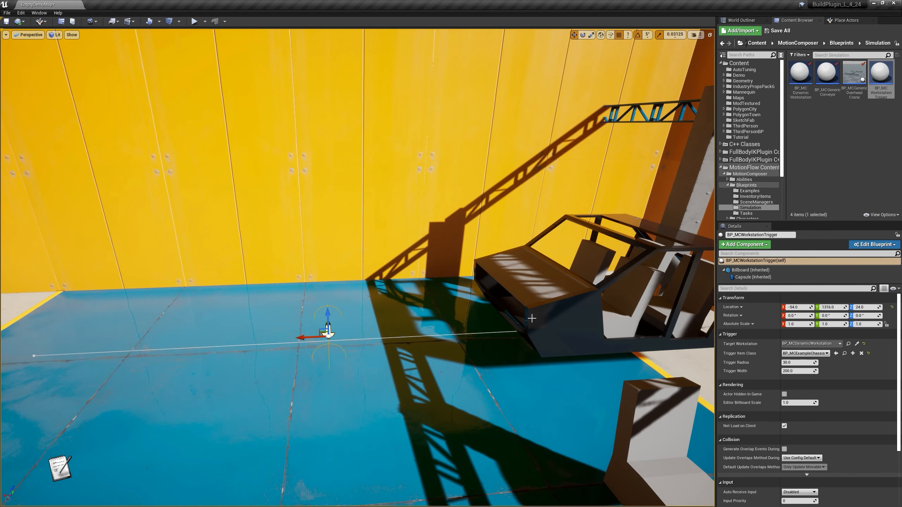
{"action": "right_click_drag", "start_coordinate": [504, 306], "coordinate": [537, 306]}
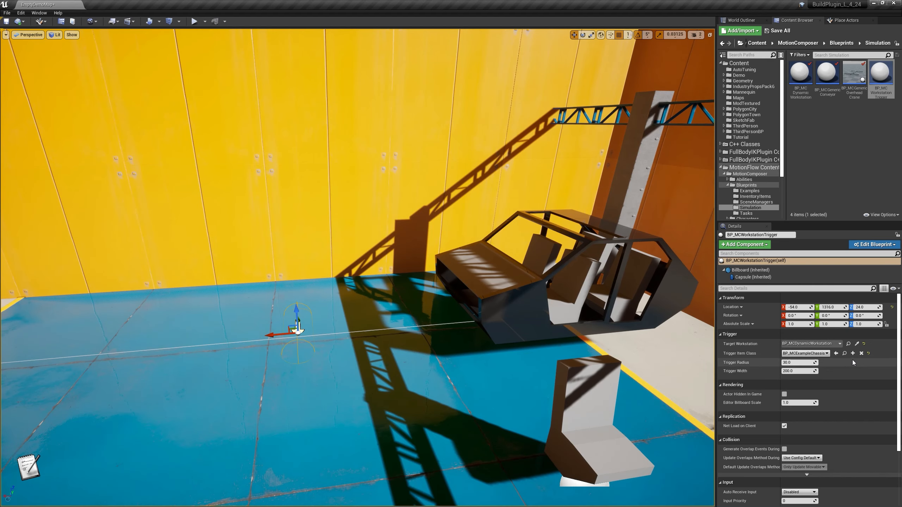
{"action": "left_click", "coordinate": [845, 353]}
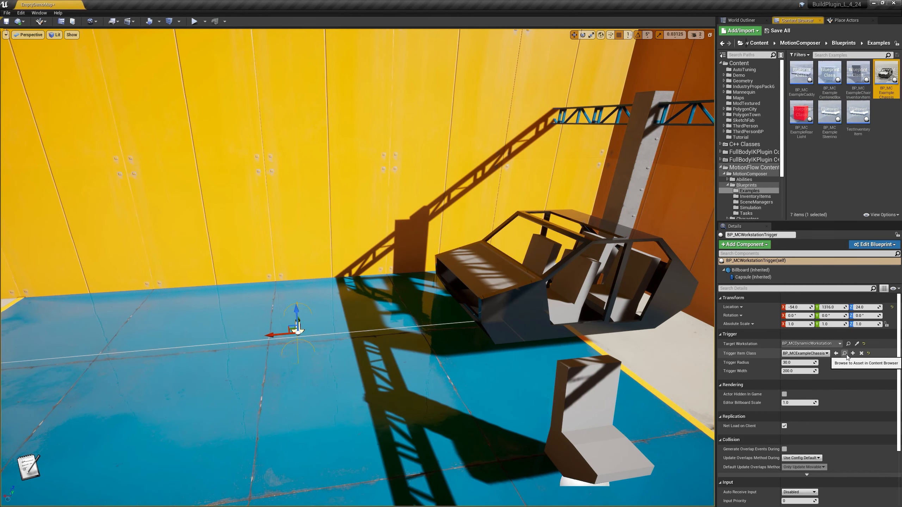
{"action": "double_click", "coordinate": [894, 80]}
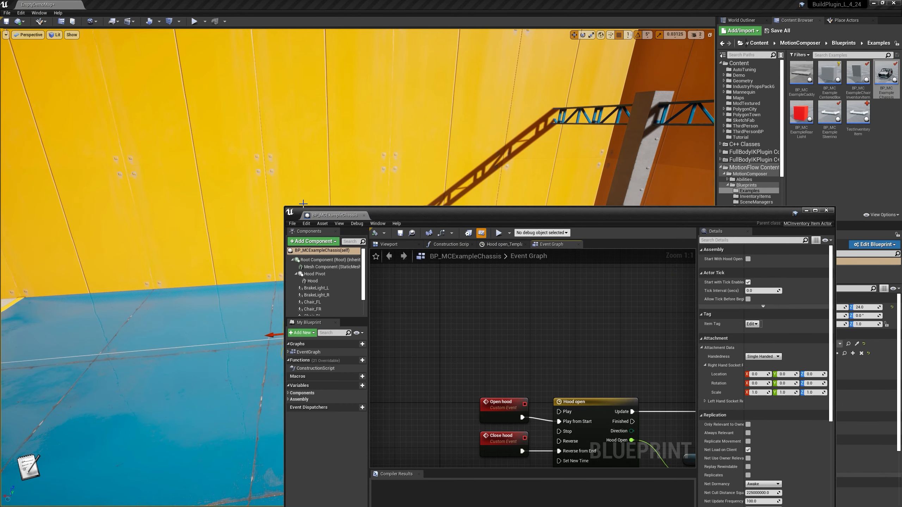
{"action": "left_click", "coordinate": [382, 245]}
{"action": "left_click", "coordinate": [515, 370]}
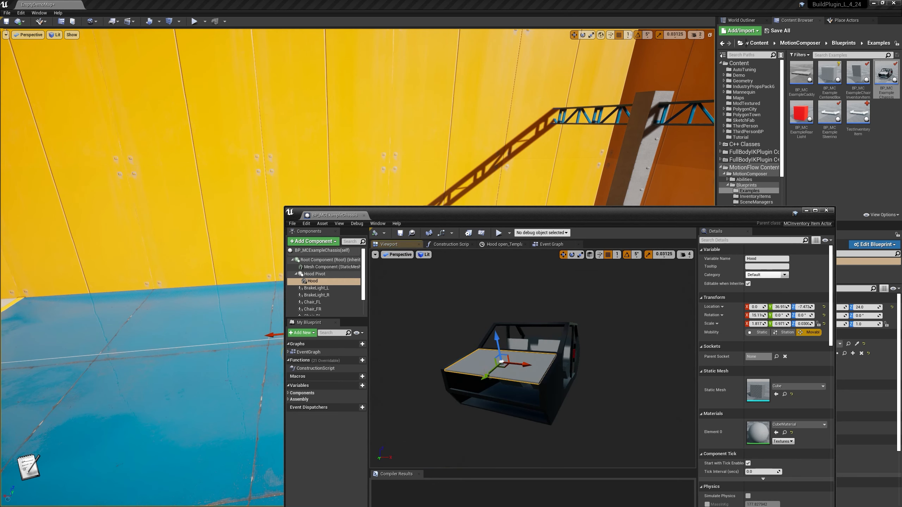
{"action": "right_click_drag", "start_coordinate": [515, 371], "coordinate": [412, 369]}
{"action": "mouse_move", "coordinate": [417, 316]}
{"action": "right_mouse_down"}
{"action": "mouse_move", "coordinate": [435, 317]}
{"action": "mouse_move", "coordinate": [417, 315]}
{"action": "right_mouse_up"}
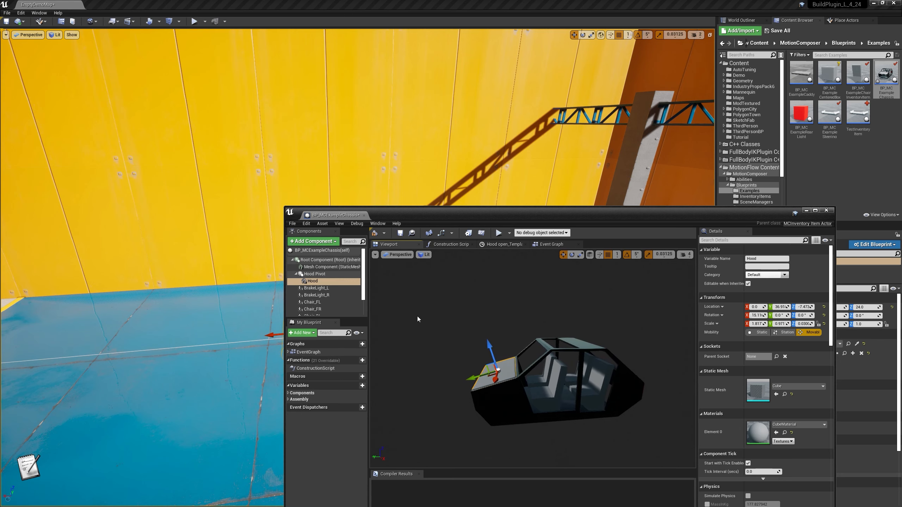
- Inspect the chassis's BrakeLight_L, Chair_FR and Chair_BR assembly components and view the model from the rear and the hood
{"action": "left_click_drag", "start_coordinate": [363, 276], "coordinate": [363, 299]}
{"action": "double_click", "coordinate": [324, 267]}
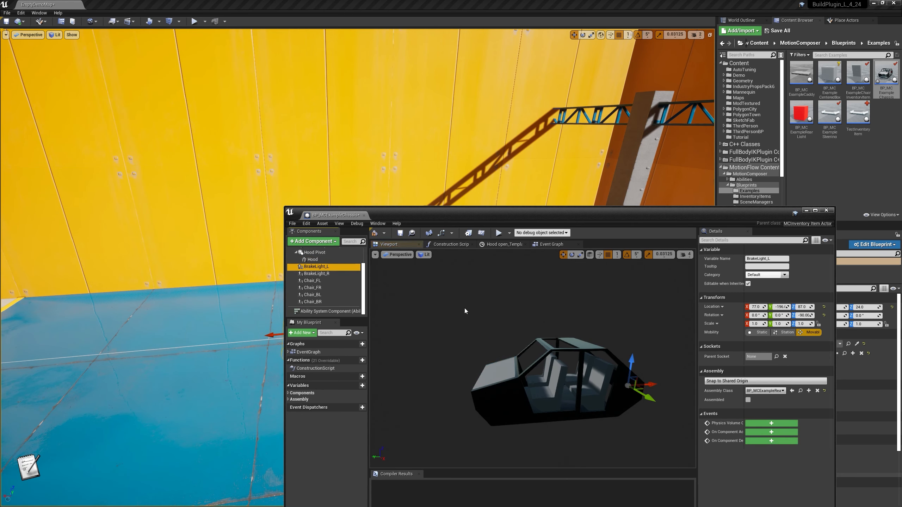
{"action": "double_click", "coordinate": [323, 287]}
{"action": "double_click", "coordinate": [323, 302]}
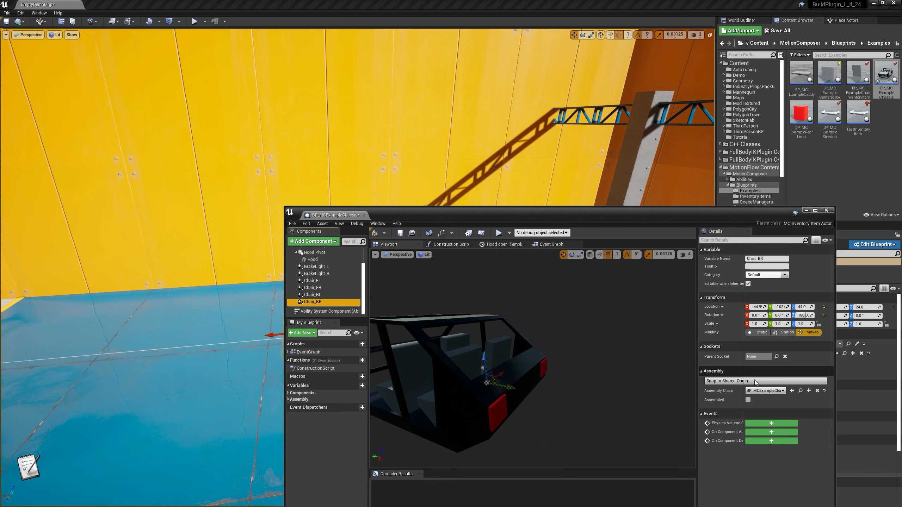
{"action": "left_click_drag", "start_coordinate": [420, 325], "coordinate": [508, 319], "text": "alt"}
{"action": "right_click_drag", "start_coordinate": [508, 320], "coordinate": [543, 359]}
{"action": "left_click_drag", "start_coordinate": [401, 314], "coordinate": [387, 314], "text": "alt"}
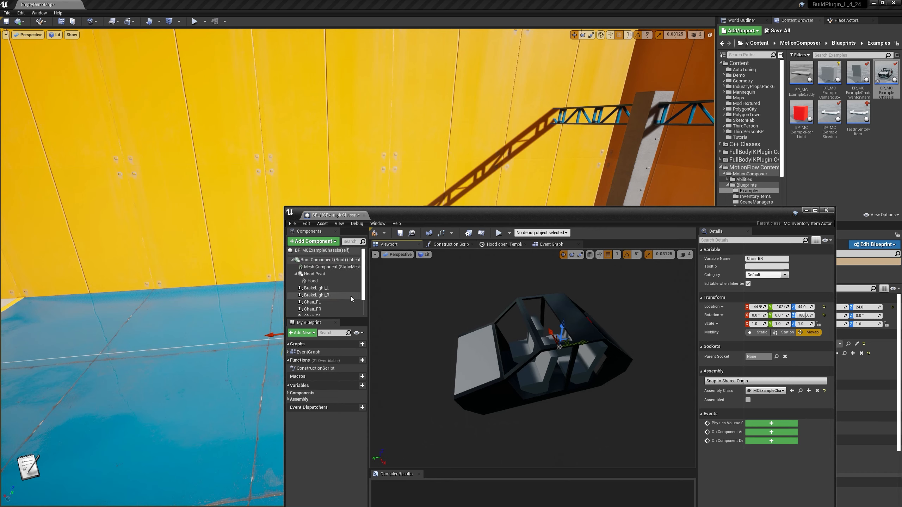
- Add a Box Collision component to the chassis blueprint and move it out of Chair_BR up to the root component
{"action": "left_click", "coordinate": [326, 242]}
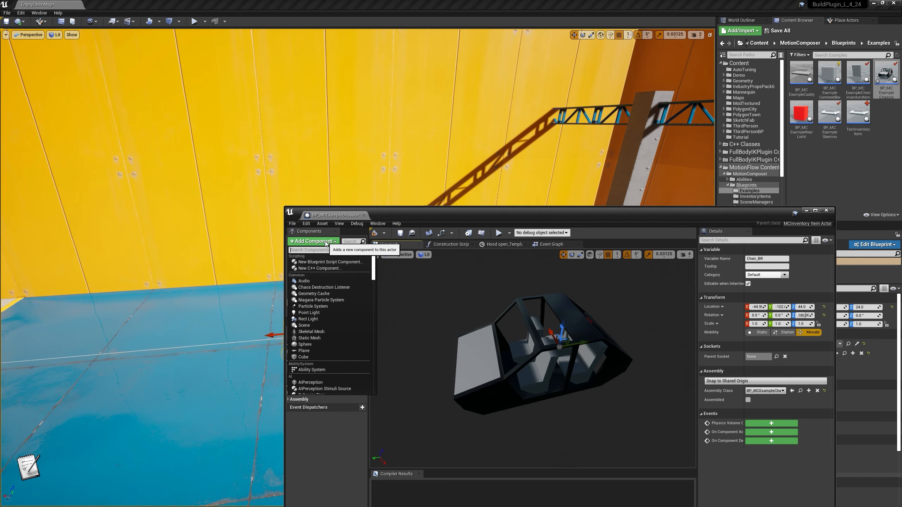
{"action": "type", "text": "box"}
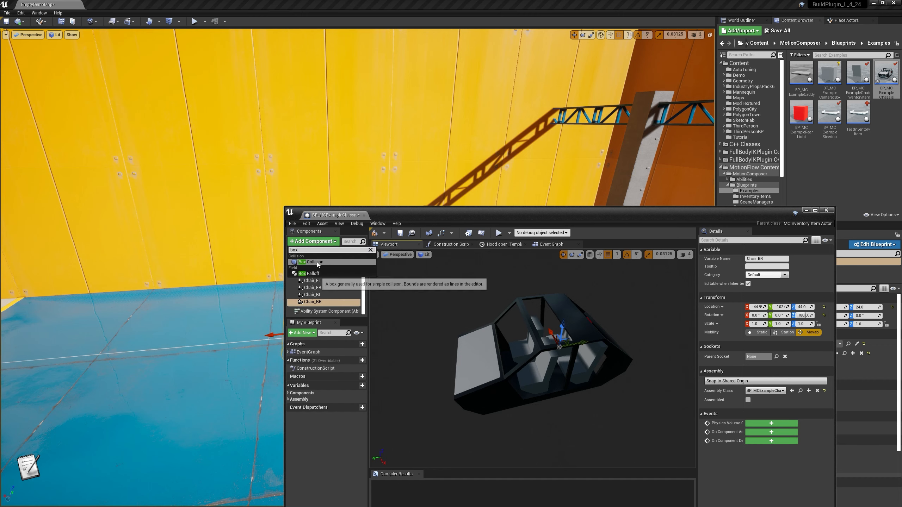
{"action": "left_click", "coordinate": [317, 263]}
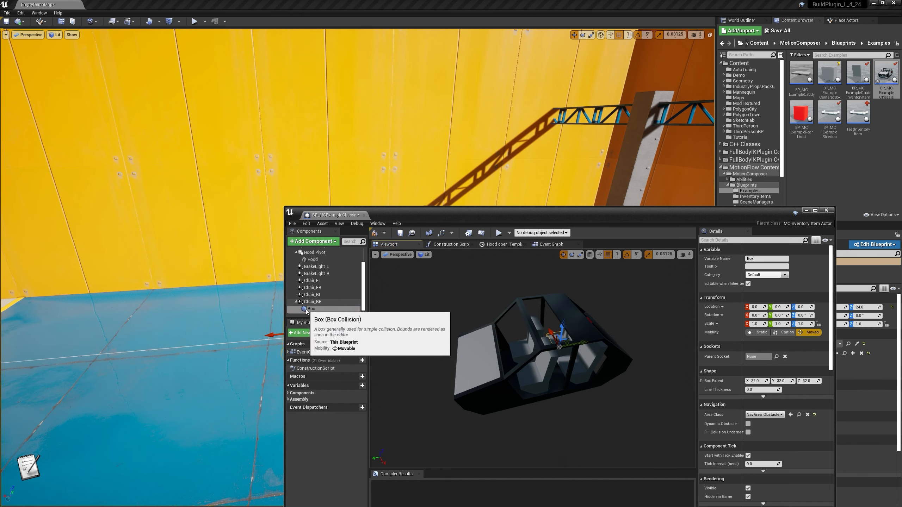
{"action": "left_click_drag", "start_coordinate": [307, 311], "coordinate": [312, 268]}
{"action": "scroll", "coordinate": [321, 292], "scroll_direction": "down", "scroll_amount": 3}
- Fit the collision box around the whole chassis, at about X 3, Y -18, Z 106, scaled to 3.25, 6.375, 3.25
{"action": "right_click_drag", "start_coordinate": [461, 334], "coordinate": [510, 313]}
{"action": "right_click_drag", "start_coordinate": [508, 354], "coordinate": [515, 331]}
{"action": "left_click_drag", "start_coordinate": [501, 330], "coordinate": [515, 334]}
{"action": "right_click_drag", "start_coordinate": [516, 333], "coordinate": [423, 315]}
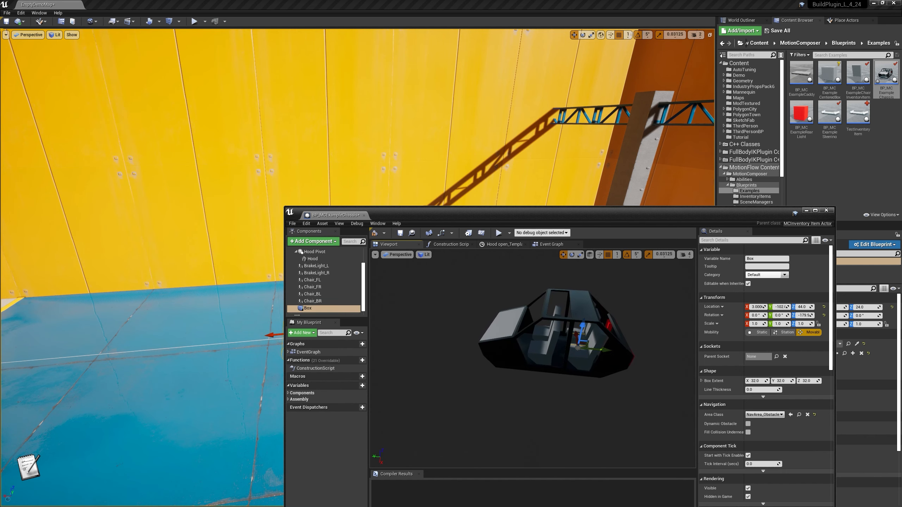
{"action": "left_click_drag", "start_coordinate": [612, 352], "coordinate": [575, 332]}
{"action": "key", "text": "r"}
{"action": "key", "text": "w"}
{"action": "left_click_drag", "start_coordinate": [454, 354], "coordinate": [554, 358], "text": "alt"}
- Compile and save the BP_MCExampleChassis blueprint, then close its editor
{"action": "mouse_move", "coordinate": [392, 215]}
{"action": "left_mouse_down"}
{"action": "mouse_move", "coordinate": [305, 401]}
{"action": "mouse_move", "coordinate": [388, 216]}
{"action": "left_mouse_up"}
{"action": "left_click", "coordinate": [350, 235]}
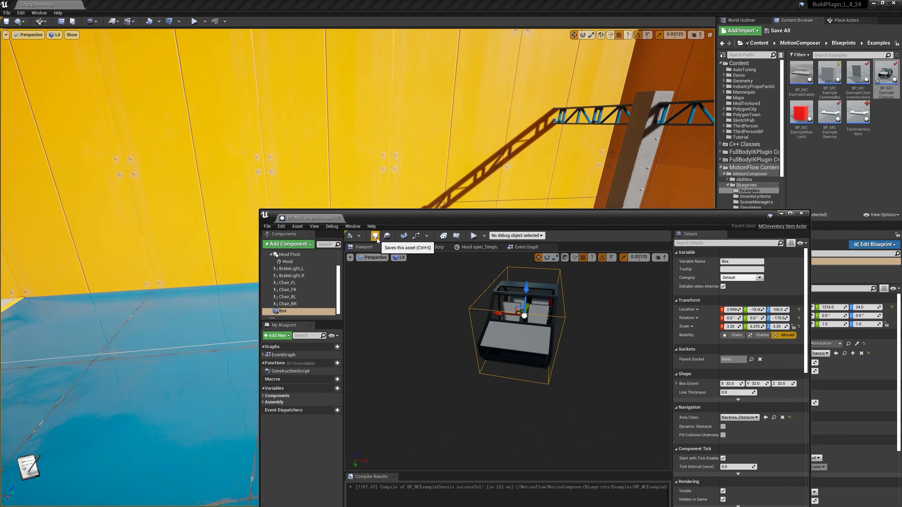
{"action": "left_click", "coordinate": [375, 238]}
{"action": "left_click", "coordinate": [340, 218]}
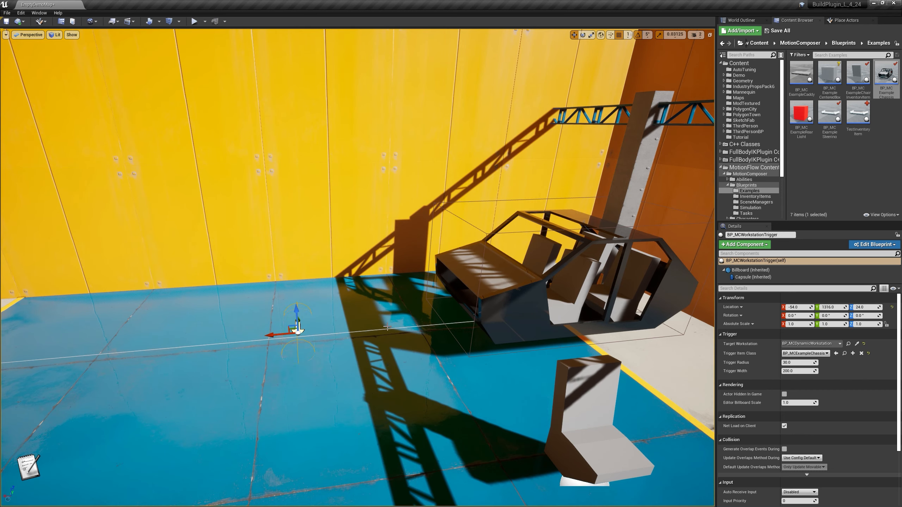
- Set the preview item class of BP_MCDynamicWorkstation in the level to BP_MCExampleChassis
{"action": "scroll", "coordinate": [388, 328], "scroll_direction": "down", "scroll_amount": 5}
{"action": "right_click_drag", "start_coordinate": [388, 329], "coordinate": [363, 331]}
{"action": "scroll", "coordinate": [363, 330], "scroll_direction": "up", "scroll_amount": 2}
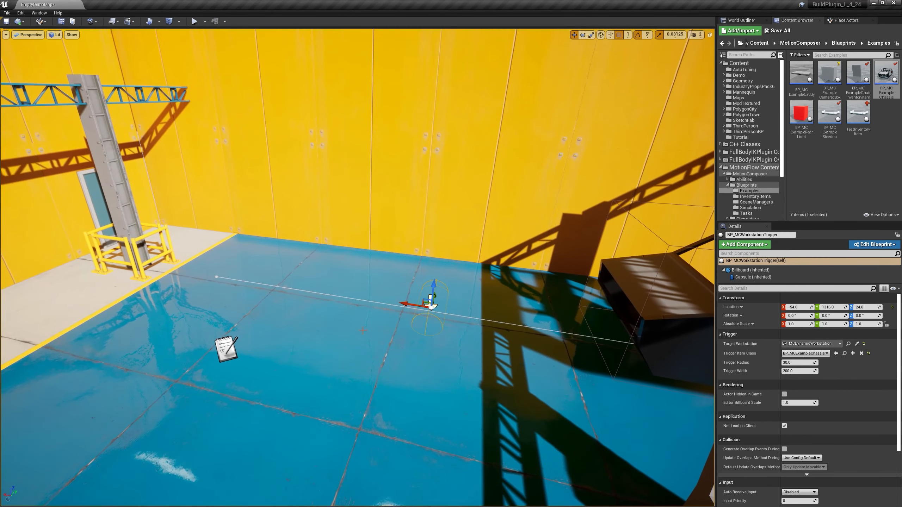
{"action": "left_click", "coordinate": [226, 350]}
{"action": "right_click_drag", "start_coordinate": [227, 352], "coordinate": [204, 363]}
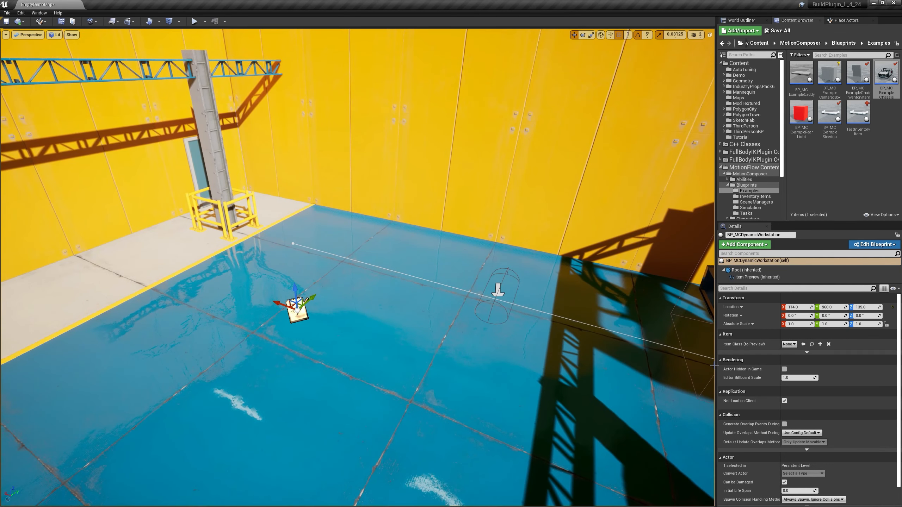
{"action": "left_click", "coordinate": [790, 344]}
{"action": "type", "text": "chas"}
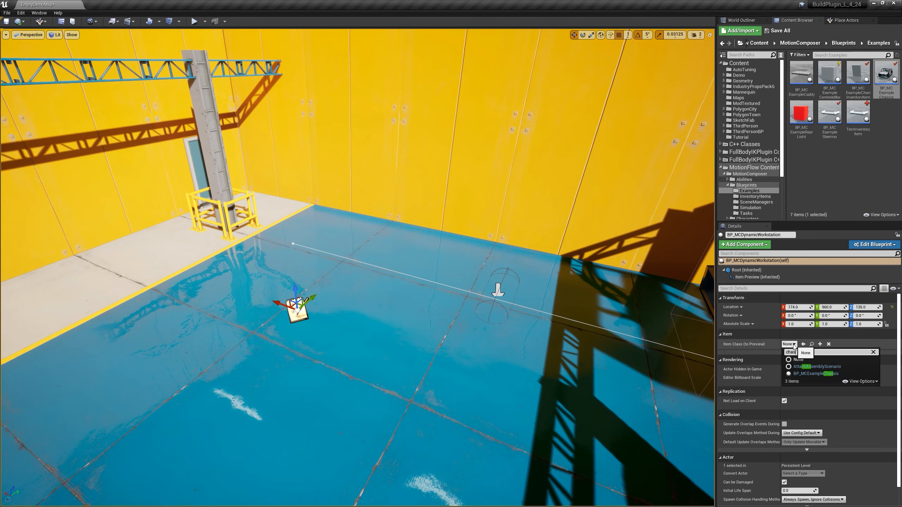
{"action": "left_click", "coordinate": [816, 373]}
- Move the dynamic workstation with its chassis preview to about X 120, Y 831, Z 86
{"action": "mouse_move", "coordinate": [306, 339]}
{"action": "right_mouse_down"}
{"action": "mouse_move", "coordinate": [273, 339]}
{"action": "mouse_move", "coordinate": [328, 349]}
{"action": "mouse_move", "coordinate": [444, 350]}
{"action": "mouse_move", "coordinate": [426, 350]}
{"action": "right_mouse_up"}
{"action": "right_click_drag", "start_coordinate": [605, 269], "coordinate": [660, 269]}
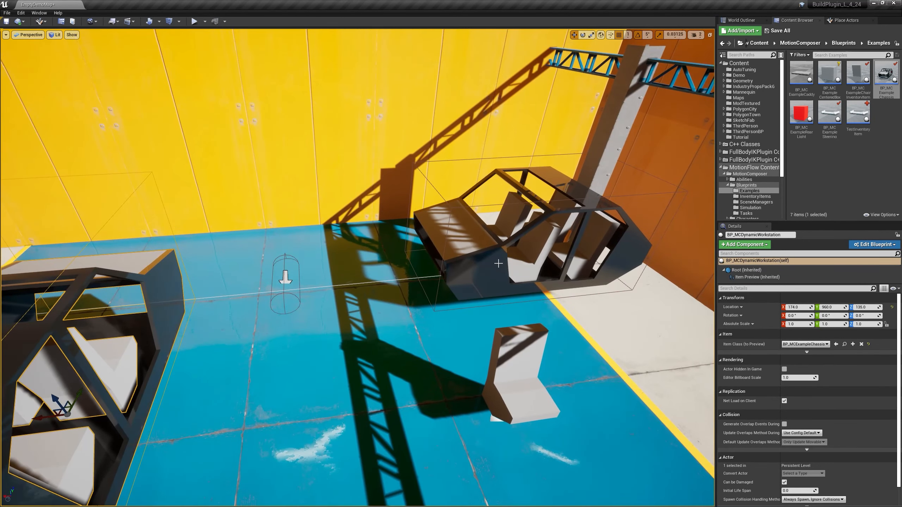
{"action": "mouse_move", "coordinate": [253, 294]}
{"action": "right_mouse_down"}
{"action": "mouse_move", "coordinate": [153, 284]}
{"action": "mouse_move", "coordinate": [142, 293]}
{"action": "mouse_move", "coordinate": [253, 294]}
{"action": "right_mouse_up"}
{"action": "right_click_drag", "start_coordinate": [338, 339], "coordinate": [346, 318]}
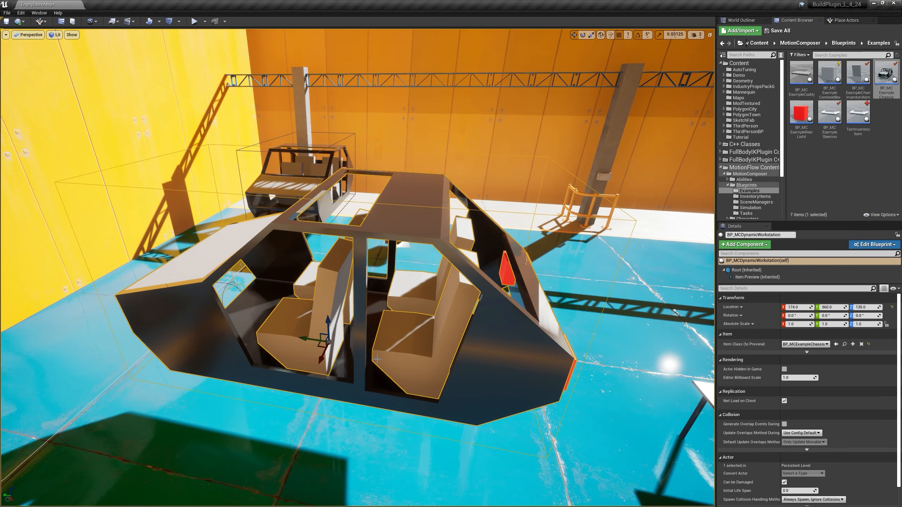
{"action": "left_click_drag", "start_coordinate": [324, 350], "coordinate": [429, 344]}
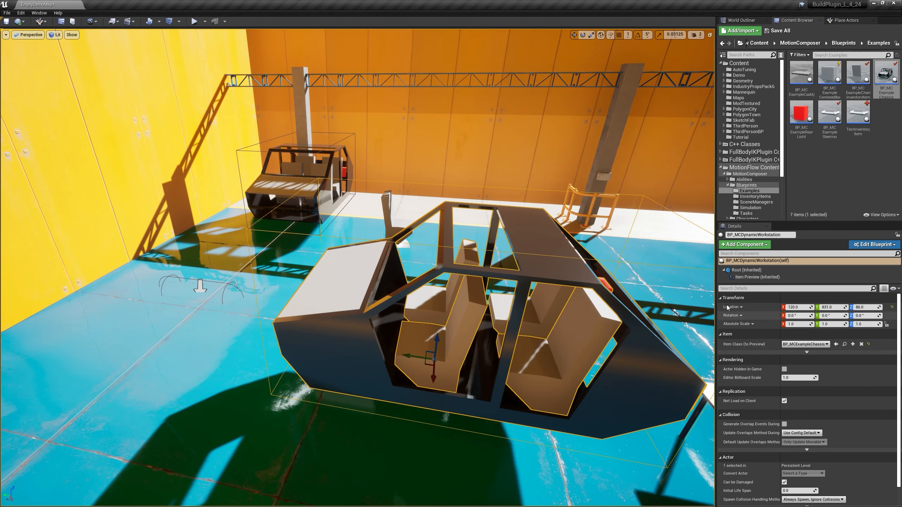
{"action": "right_click_drag", "start_coordinate": [370, 351], "coordinate": [405, 357]}
{"action": "right_click", "coordinate": [370, 350]}
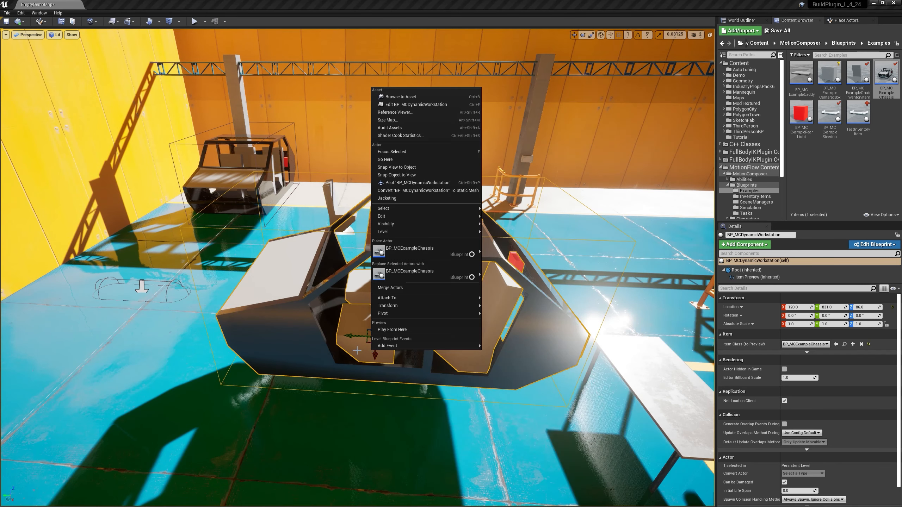
{"action": "left_click", "coordinate": [339, 327]}
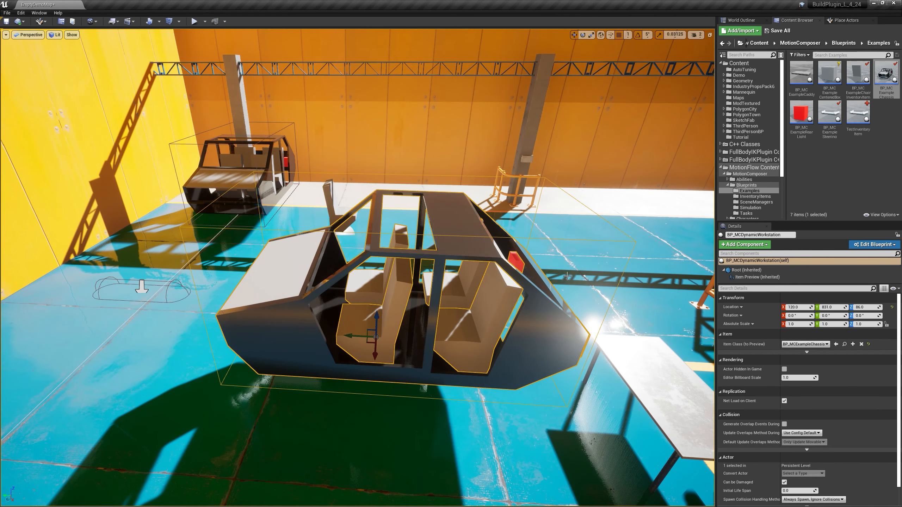
- Add an MC Task component to the dynamic workstation and set its task performance to Perform Put Down
{"action": "left_click", "coordinate": [743, 246]}
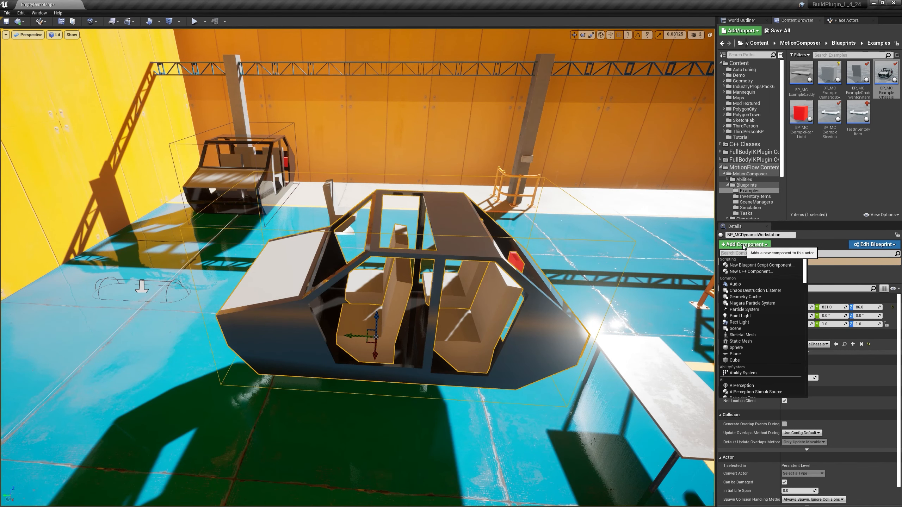
{"action": "type", "text": "mc ta"}
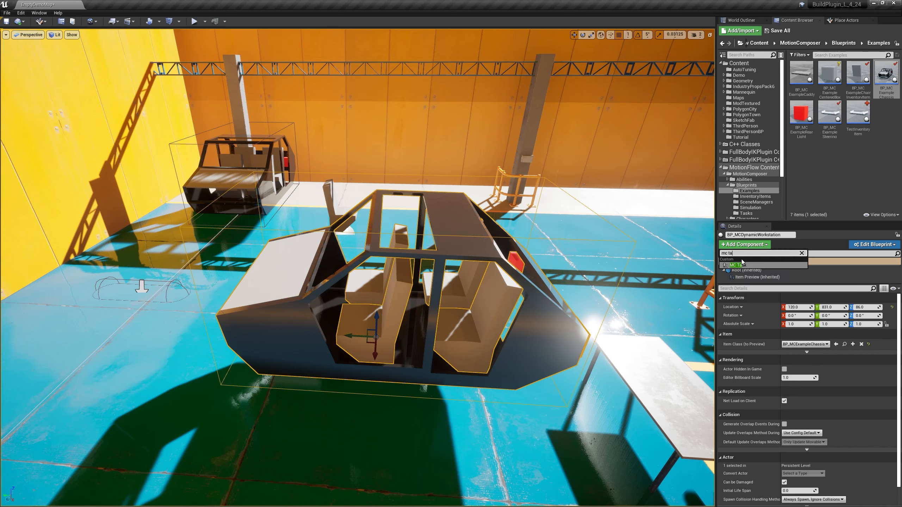
{"action": "left_click", "coordinate": [741, 263]}
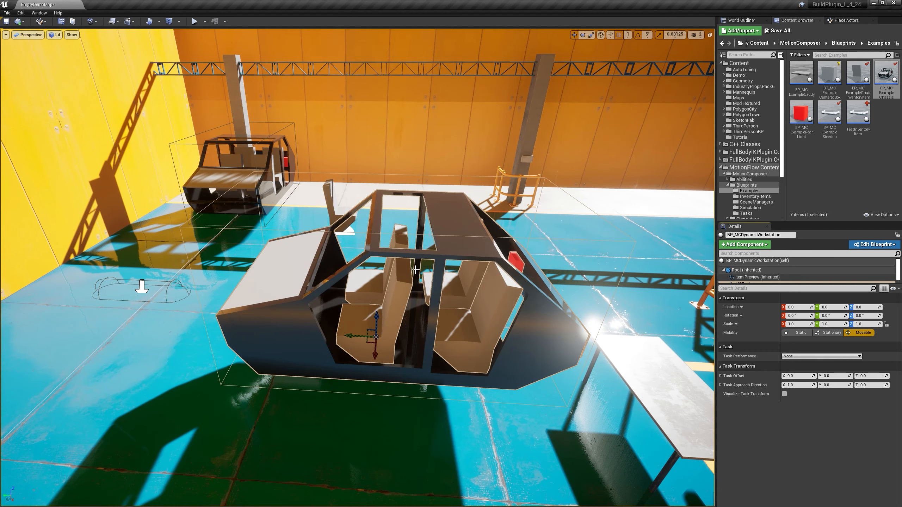
{"action": "left_click", "coordinate": [820, 356]}
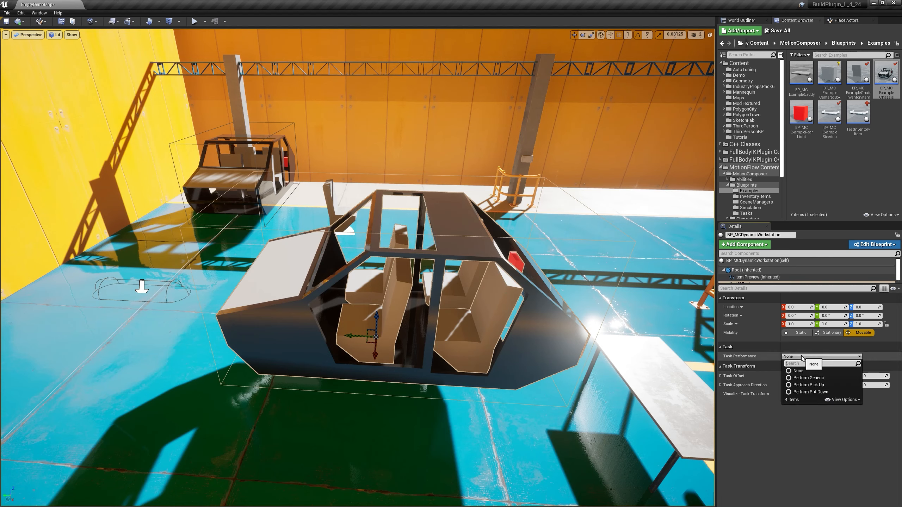
{"action": "left_click", "coordinate": [810, 391]}
- Set the put-down task's item type to BP_MCExampleChairInventoryItem
{"action": "left_click", "coordinate": [789, 376]}
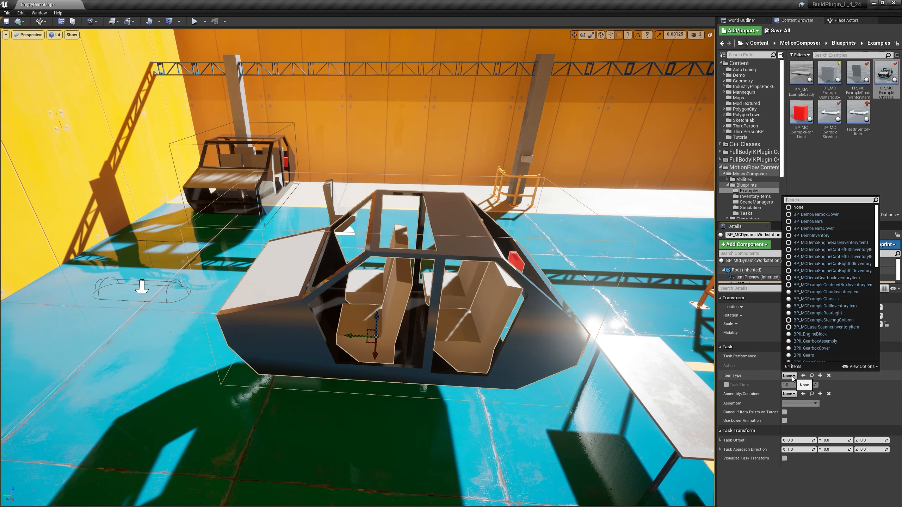
{"action": "type", "text": "chair"}
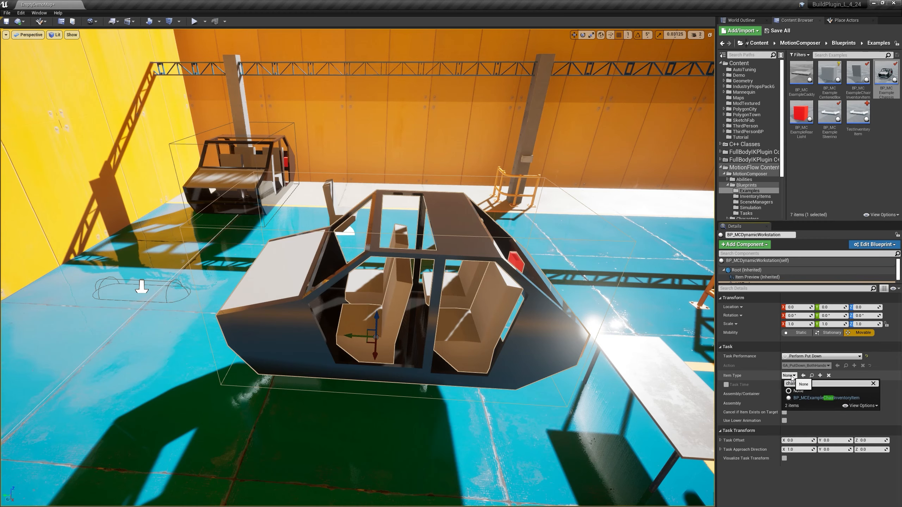
{"action": "left_click", "coordinate": [815, 398]}
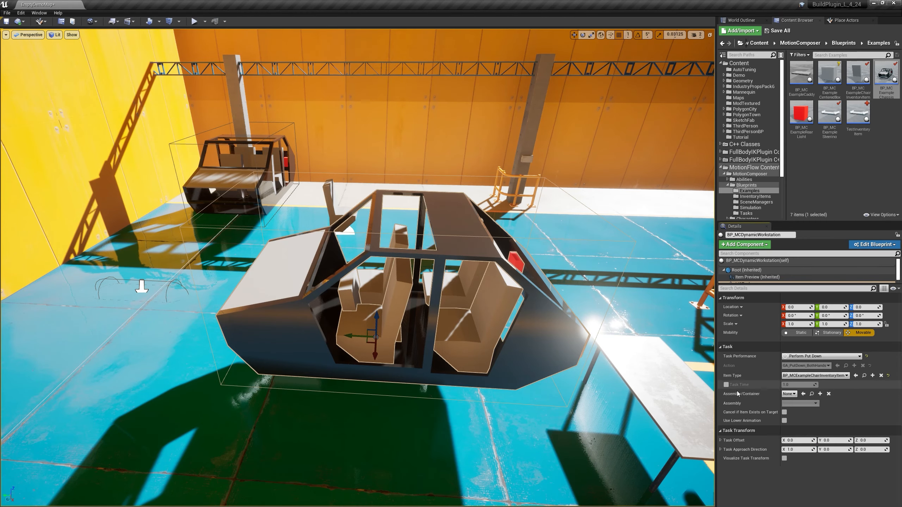
- Set the task's assembly container to BP_MCExampleChassis and its assembly to Chair_FL
{"action": "key", "text": "d"}
{"action": "key", "text": "w"}
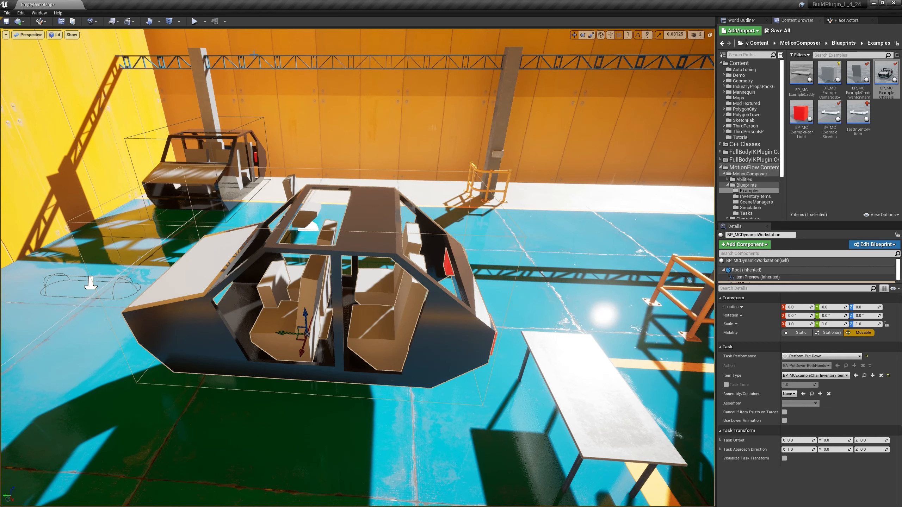
{"action": "left_click", "coordinate": [791, 394]}
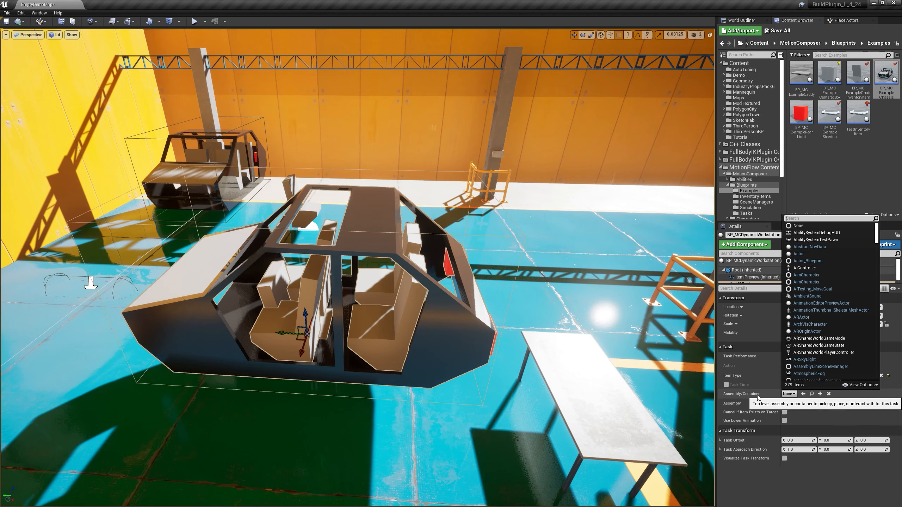
{"action": "type", "text": "chasis"}
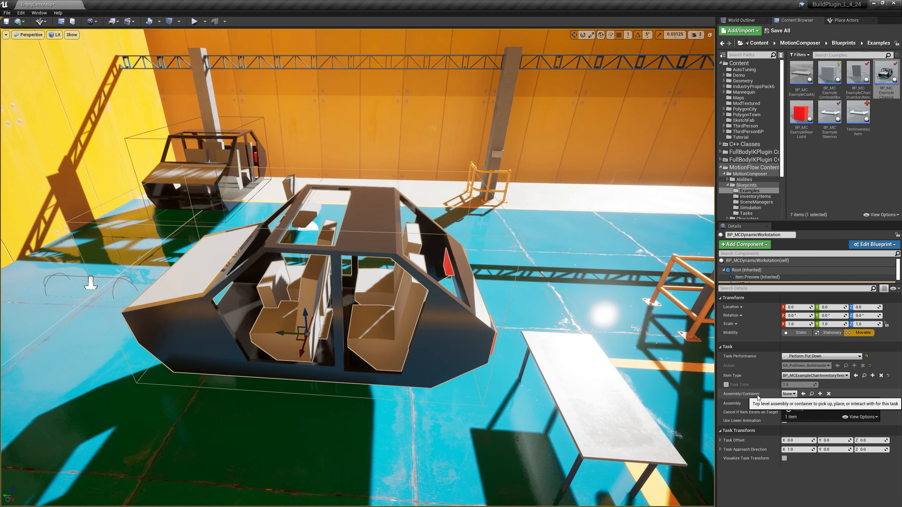
{"action": "key", "text": "BackSpace"}
{"action": "key", "text": "BackSpace"}
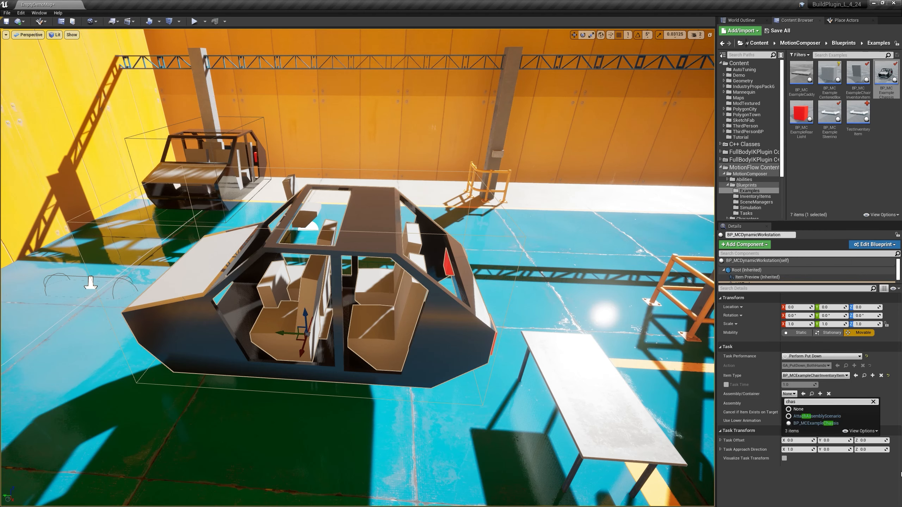
{"action": "left_click", "coordinate": [837, 424]}
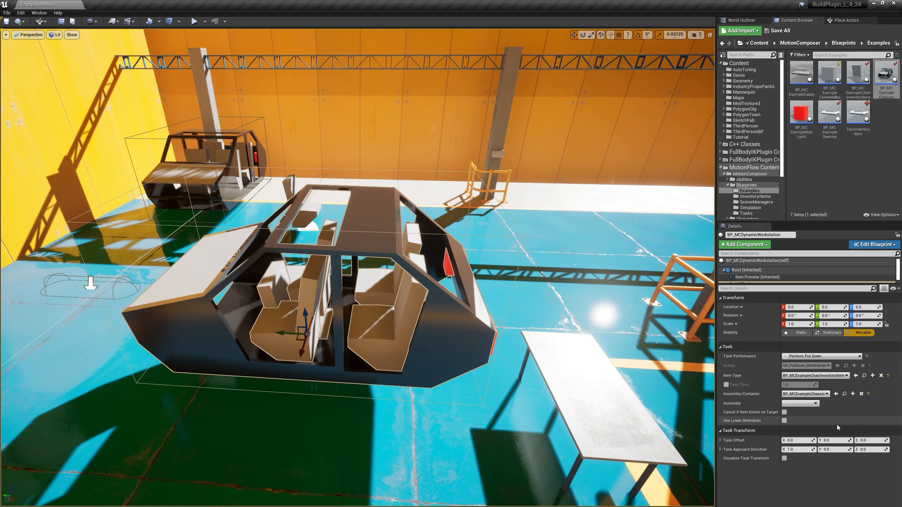
{"action": "left_click", "coordinate": [806, 406]}
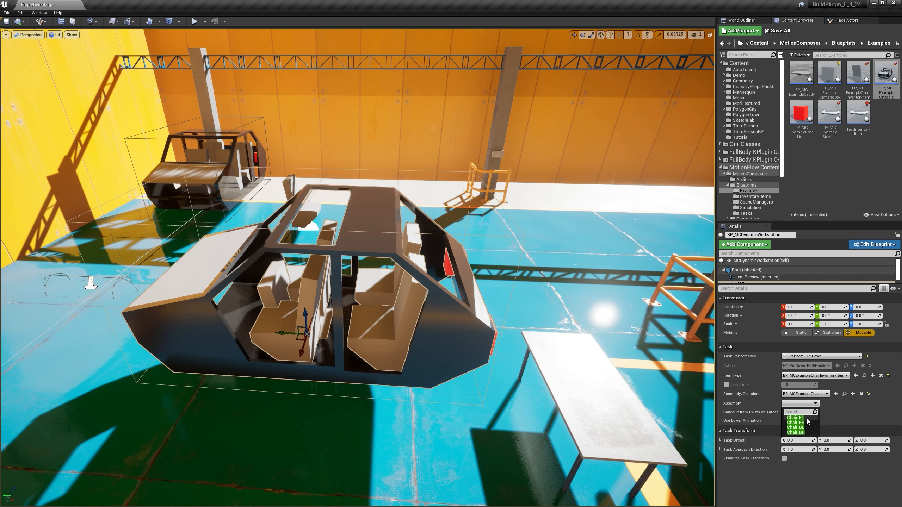
{"action": "left_click", "coordinate": [802, 418]}
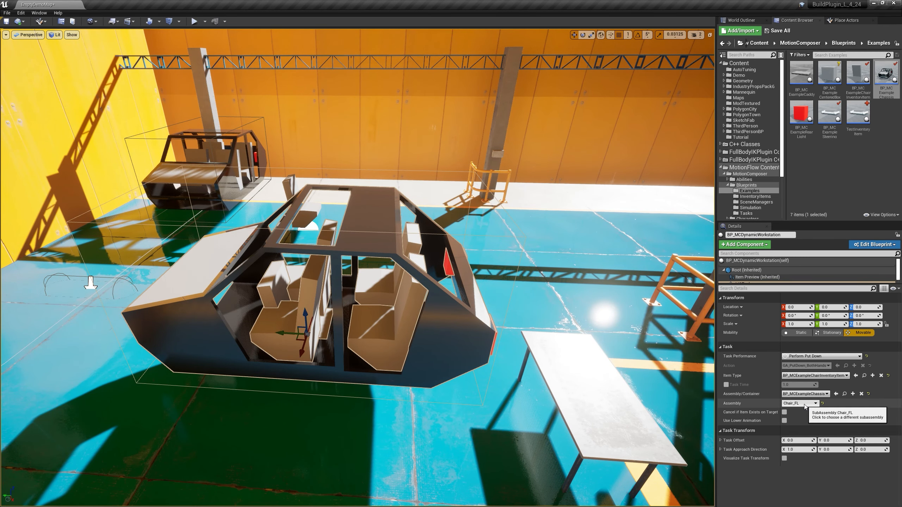
- Select the workstation's MCTask component and pull its chair preview out of the chassis onto the floor beside it
{"action": "right_click_drag", "start_coordinate": [390, 270], "coordinate": [249, 275]}
{"action": "right_click_drag", "start_coordinate": [347, 320], "coordinate": [388, 340]}
{"action": "right_click_drag", "start_coordinate": [442, 349], "coordinate": [345, 254]}
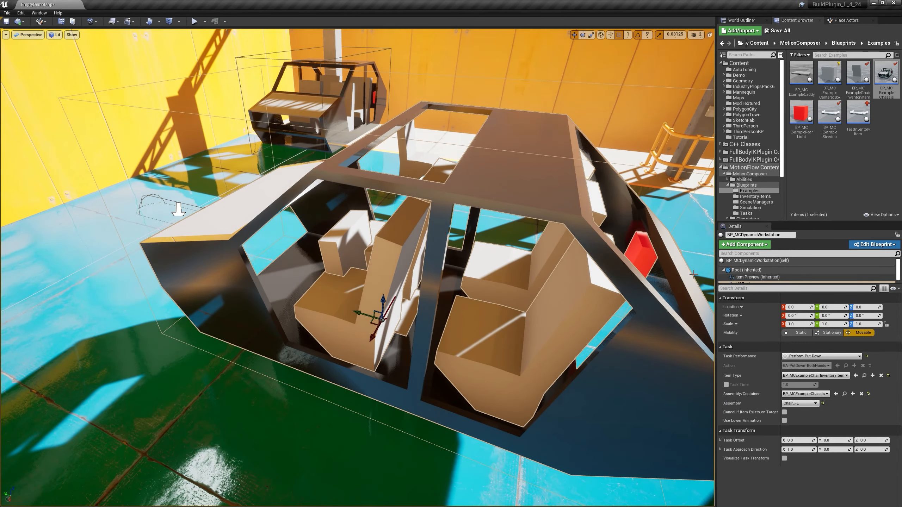
{"action": "scroll", "coordinate": [789, 277], "scroll_direction": "down", "scroll_amount": 1}
{"action": "left_click", "coordinate": [769, 279]}
{"action": "left_click_drag", "start_coordinate": [568, 263], "coordinate": [486, 290], "text": "alt"}
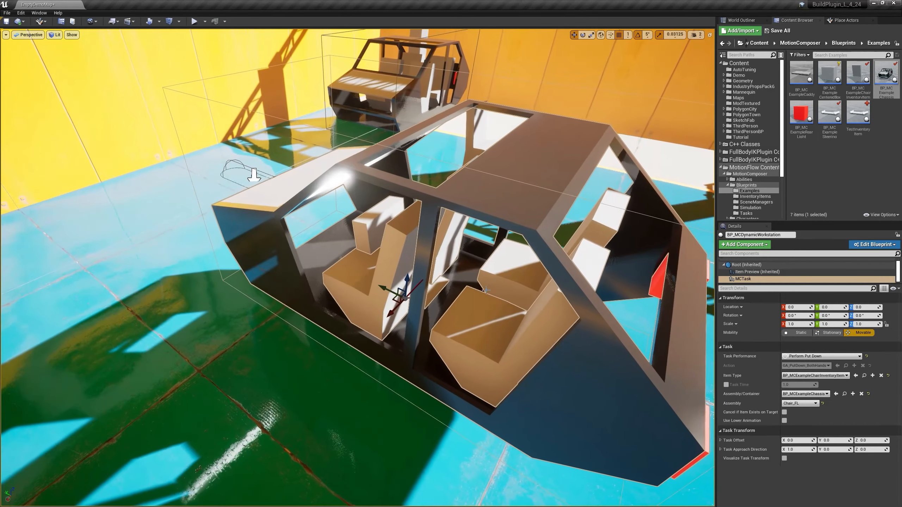
{"action": "left_click_drag", "start_coordinate": [399, 303], "coordinate": [266, 399]}
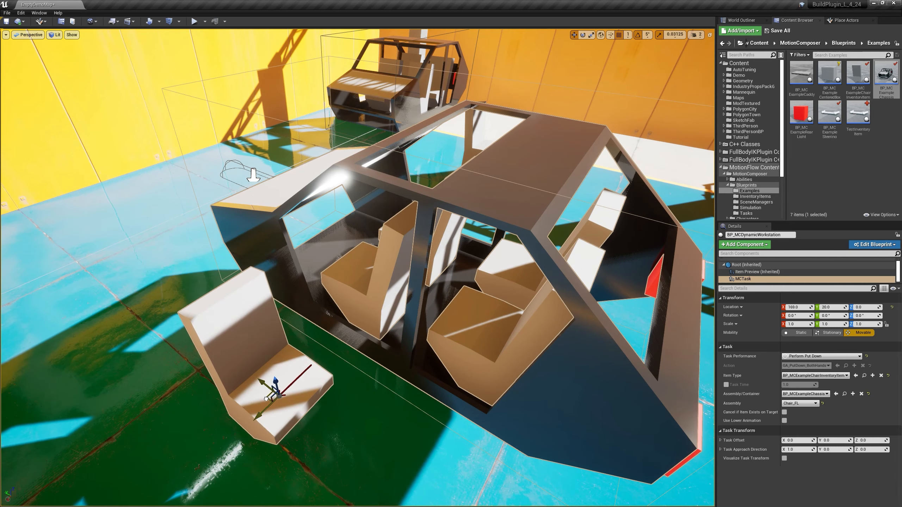
- Rotate the put-down chair 180° about Z and place it in the chassis's front seat position at X 51, Y 7, Z 43
{"action": "right_click_drag", "start_coordinate": [266, 398], "coordinate": [302, 384]}
{"action": "mouse_move", "coordinate": [243, 454]}
{"action": "right_mouse_down"}
{"action": "mouse_move", "coordinate": [253, 451]}
{"action": "mouse_move", "coordinate": [243, 454]}
{"action": "right_mouse_up"}
{"action": "left_click_drag", "start_coordinate": [243, 454], "coordinate": [272, 355]}
{"action": "left_click_drag", "start_coordinate": [280, 412], "coordinate": [297, 366]}
{"action": "key", "text": "e"}
{"action": "key", "text": "a"}
{"action": "right_click_drag", "start_coordinate": [356, 340], "coordinate": [374, 341]}
{"action": "key", "text": "w"}
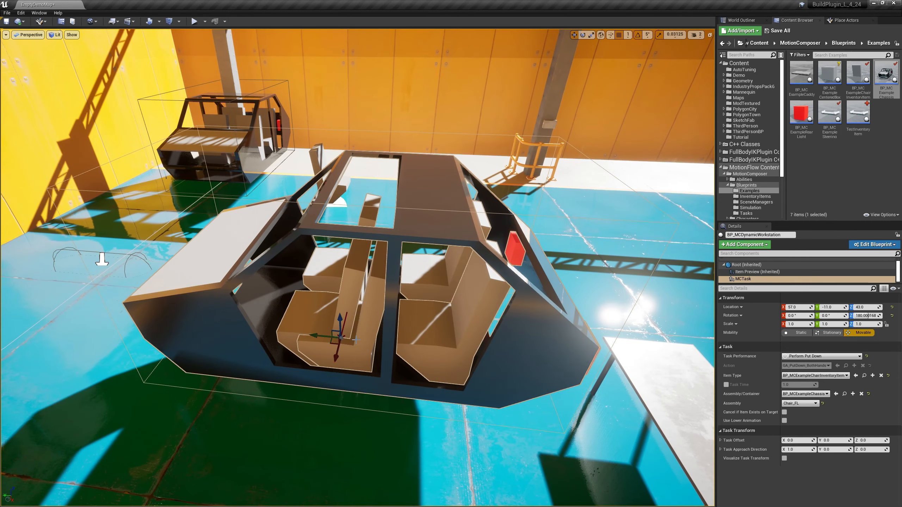
{"action": "left_click_drag", "start_coordinate": [337, 345], "coordinate": [333, 322]}
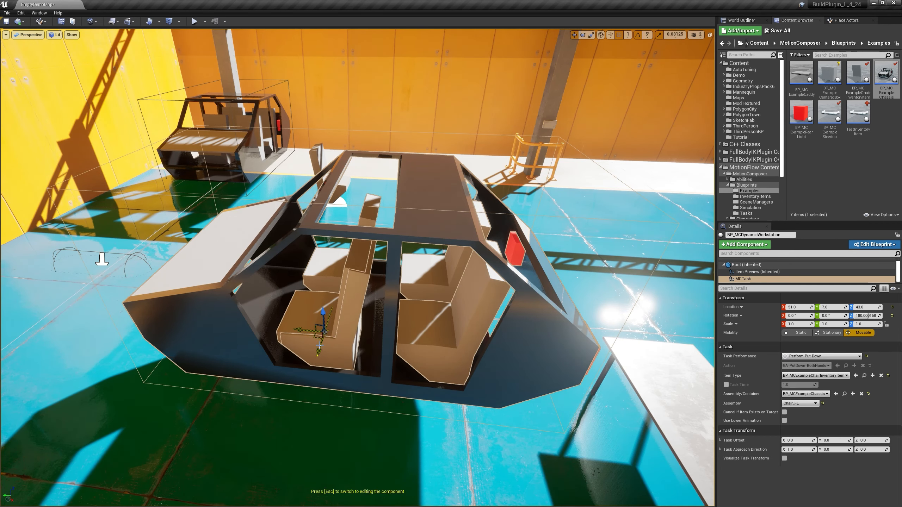
- Move the put-down task's standing point outside the chassis with task offset X 74 and turn its approach direction to X -1
{"action": "left_click_drag", "start_coordinate": [321, 346], "coordinate": [319, 379]}
{"action": "key", "text": "a"}
{"action": "right_click_drag", "start_coordinate": [347, 384], "coordinate": [361, 383]}
{"action": "key", "text": "e"}
{"action": "left_click_drag", "start_coordinate": [343, 375], "coordinate": [277, 379]}
{"action": "key", "text": "d"}
{"action": "right_click_drag", "start_coordinate": [277, 379], "coordinate": [217, 381]}
{"action": "key", "text": "w"}
{"action": "left_click_drag", "start_coordinate": [491, 379], "coordinate": [456, 388]}
{"action": "key", "text": "d"}
{"action": "right_click_drag", "start_coordinate": [456, 389], "coordinate": [401, 376]}
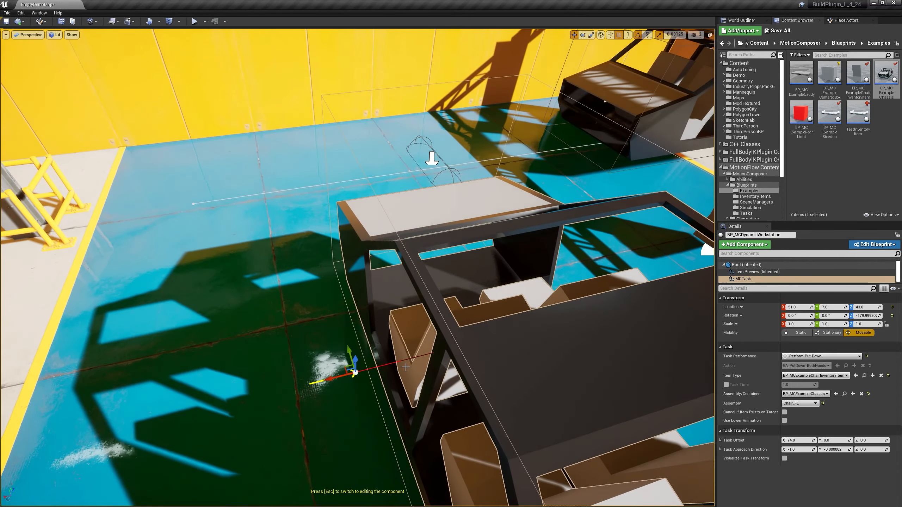
{"action": "key", "text": "s"}
{"action": "key", "text": "a"}
{"action": "mouse_move", "coordinate": [421, 335]}
{"action": "right_mouse_down"}
{"action": "mouse_move", "coordinate": [513, 334]}
{"action": "mouse_move", "coordinate": [425, 346]}
{"action": "right_mouse_up"}
{"action": "key", "text": "d"}
{"action": "key", "text": "w"}
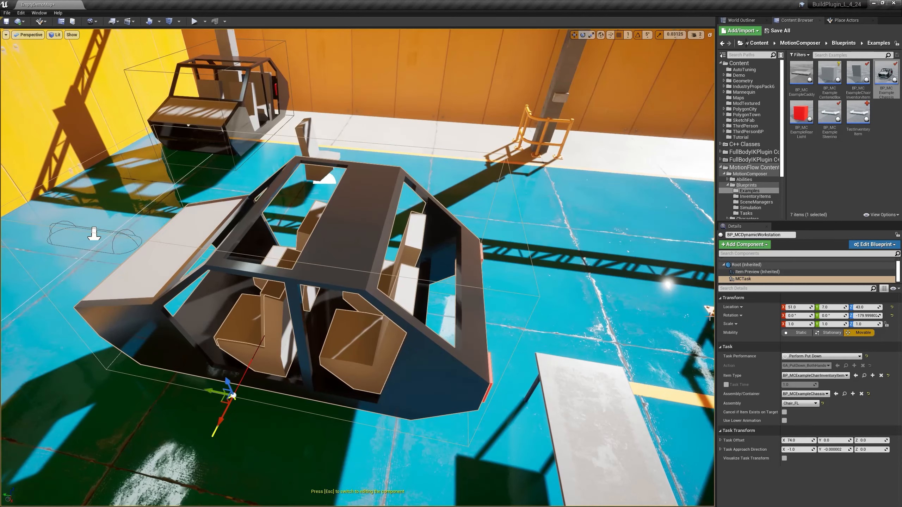
- Rename the dynamic workstation's MCTask component as PutdownChair
{"action": "left_click", "coordinate": [776, 280]}
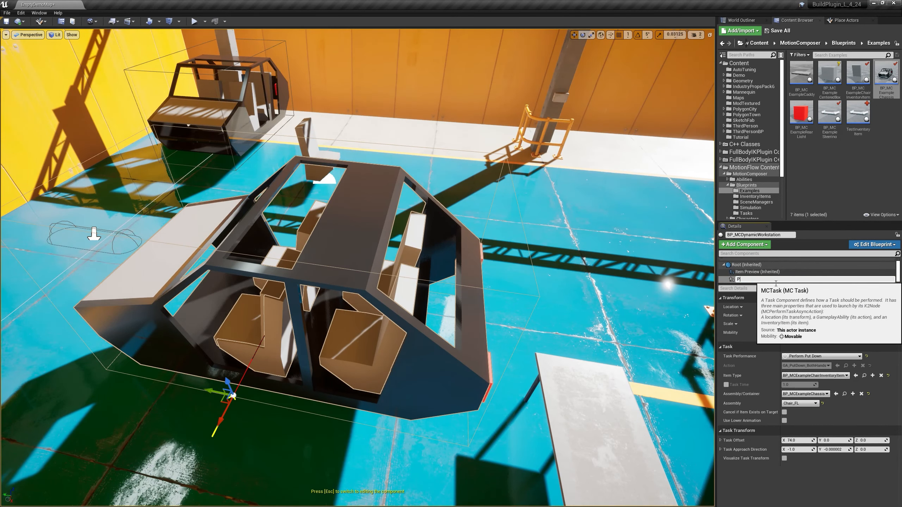
{"action": "type", "text": "PutdownChair"}
{"action": "key", "text": "Return"}
- Select the chair pick-up actor standing on the floor and rename it as ChairWorkstation
{"action": "right_click_drag", "start_coordinate": [437, 271], "coordinate": [411, 270]}
{"action": "key", "text": "d"}
{"action": "key", "text": "w"}
{"action": "left_click", "coordinate": [396, 272]}
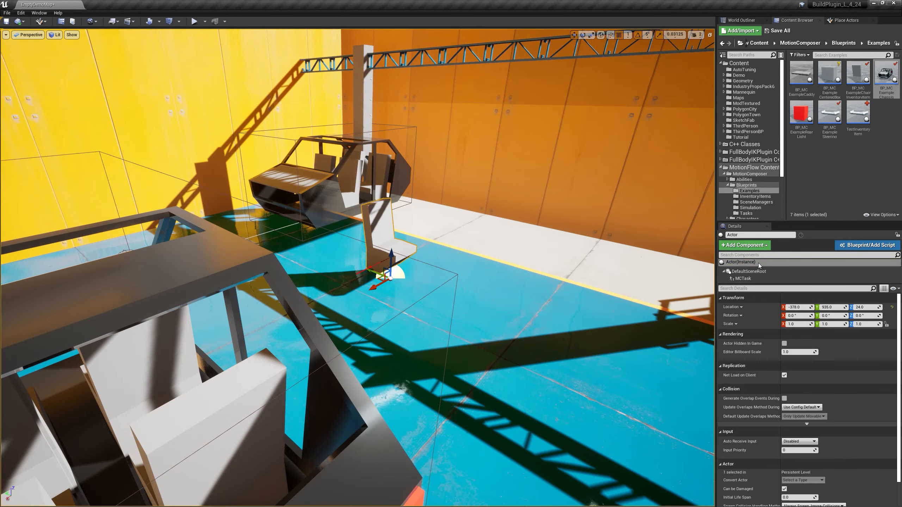
{"action": "right_click_drag", "start_coordinate": [473, 222], "coordinate": [445, 226]}
{"action": "key", "text": "d"}
{"action": "key", "text": "w"}
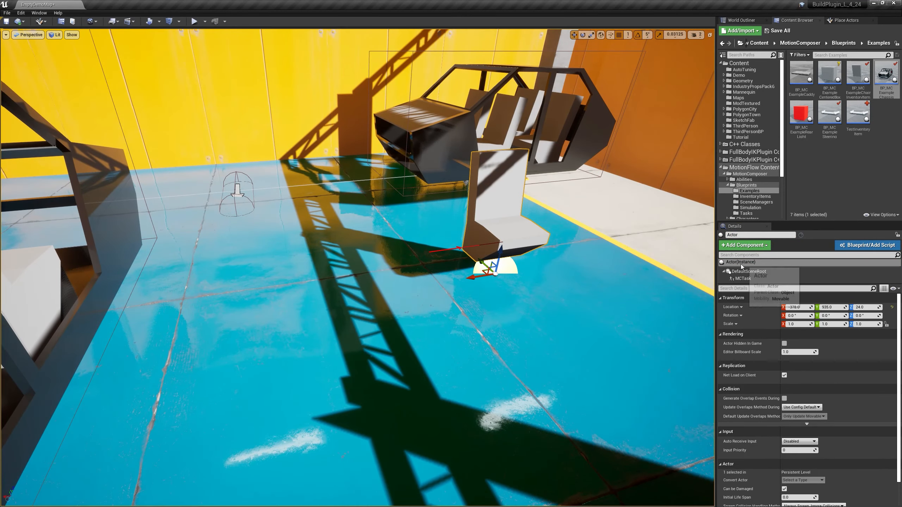
{"action": "left_click", "coordinate": [744, 236]}
{"action": "left_click_drag", "start_coordinate": [743, 236], "coordinate": [713, 238]}
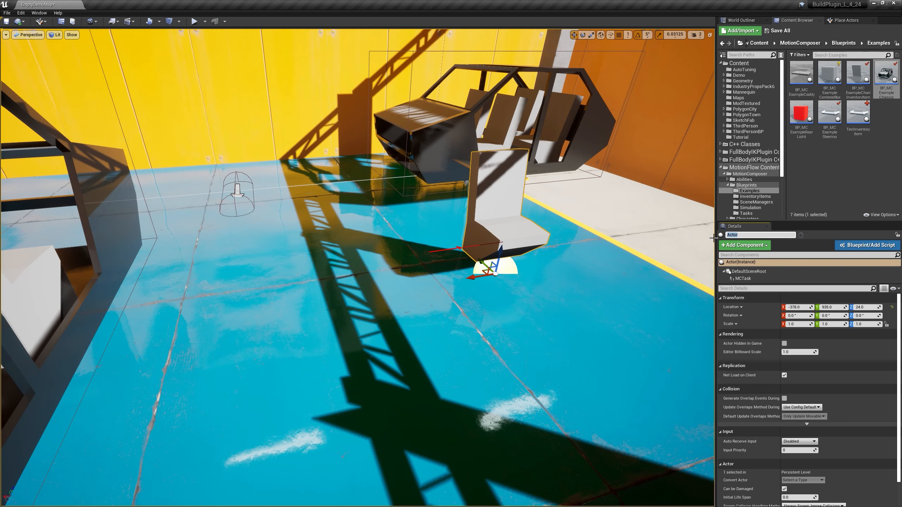
{"action": "type", "text": "Pic"}
{"action": "key", "text": "BackSpace"}
{"action": "key", "text": "BackSpace"}
{"action": "key", "text": "BackSpace"}
{"action": "type", "text": "ChairWorkstation"}
{"action": "key", "text": "Return"}
- Rename the MCTask component of ChairWorkstation as PickupChair
{"action": "left_click", "coordinate": [770, 279]}
{"action": "left_click", "coordinate": [770, 280]}
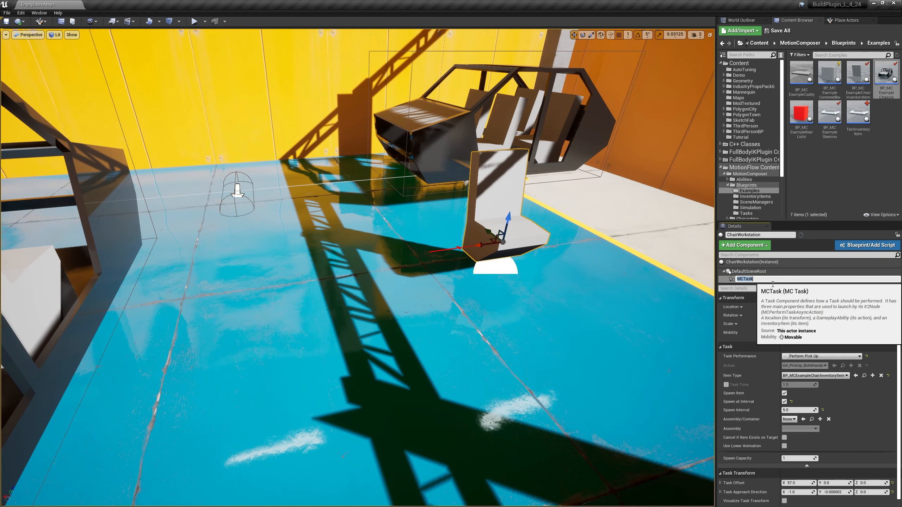
{"action": "type", "text": "PickupChair"}
{"action": "key", "text": "Return"}
{"action": "right_click_drag", "start_coordinate": [537, 238], "coordinate": [503, 238]}
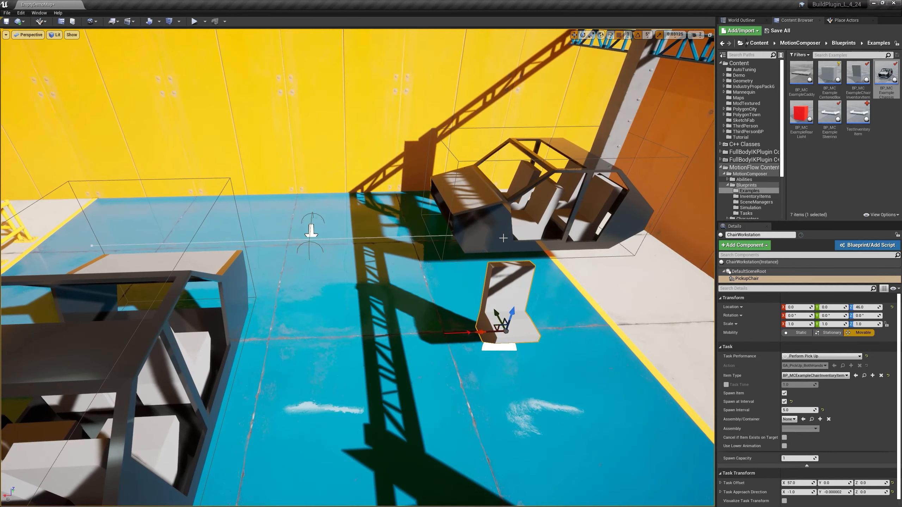
{"action": "key", "text": "ctrl+p"}
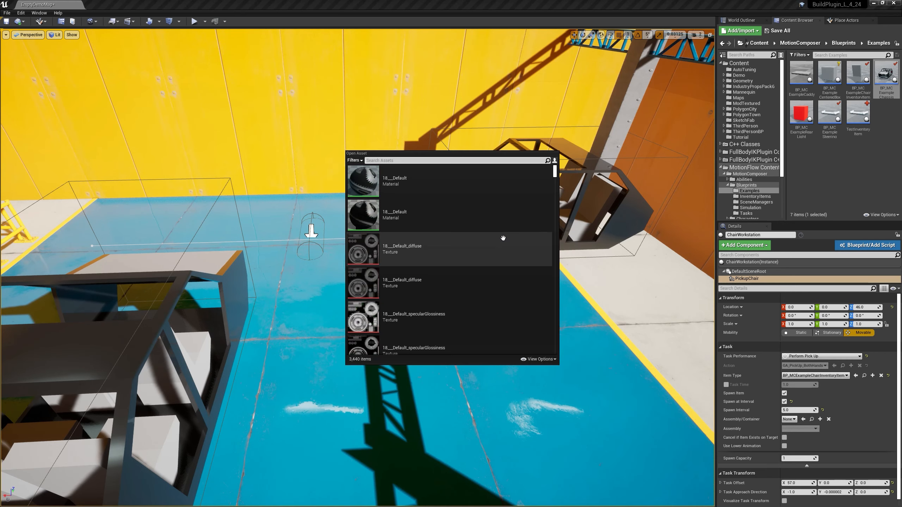
{"action": "type", "text": "mc"}
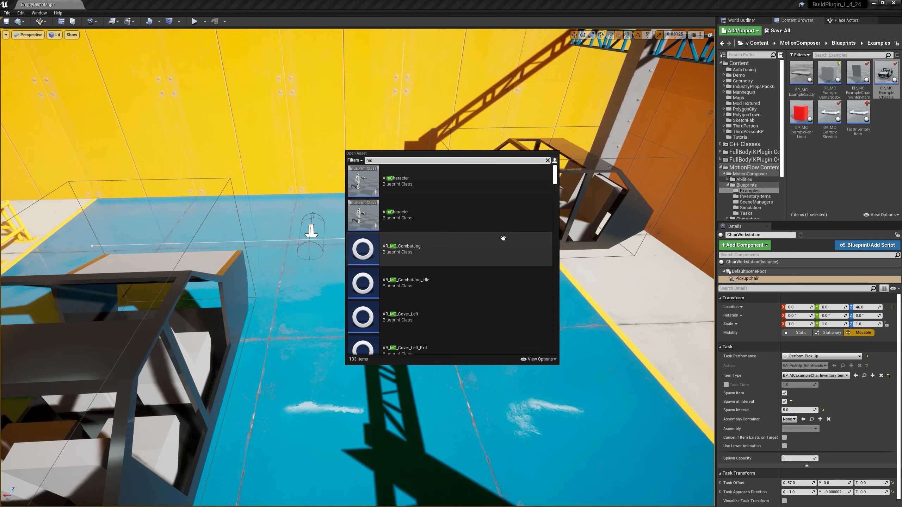
{"action": "key", "text": "Escape"}
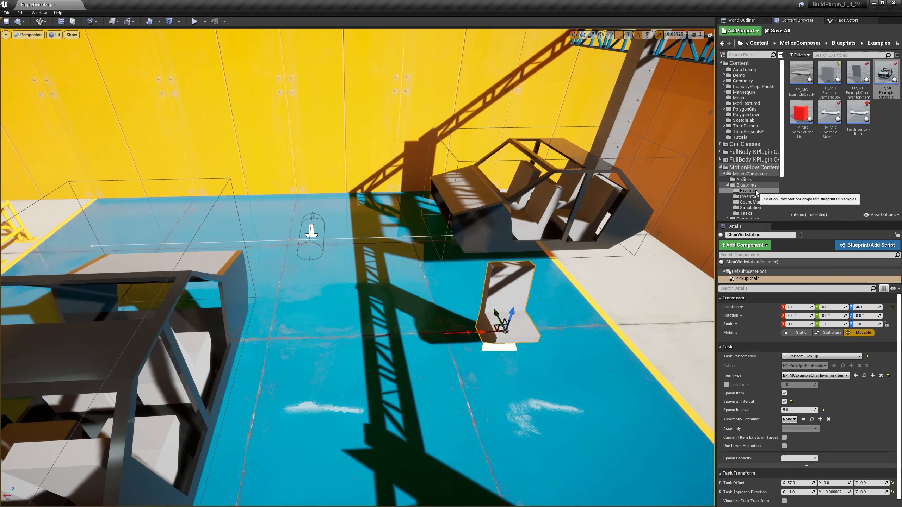
- Search the assets for "mcaich" and place an MCAICharacter on the floor between the chassis and the chair
{"action": "key", "text": "ctrl+p"}
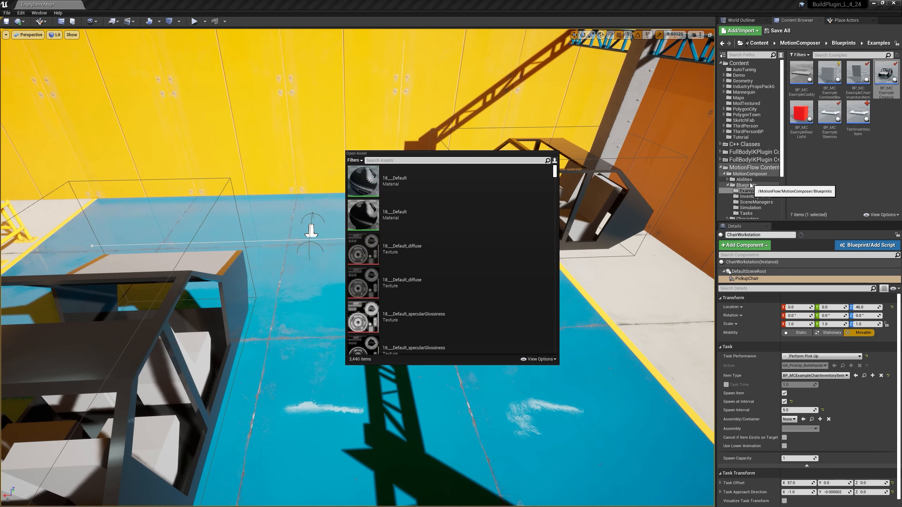
{"action": "type", "text": "mcaich"}
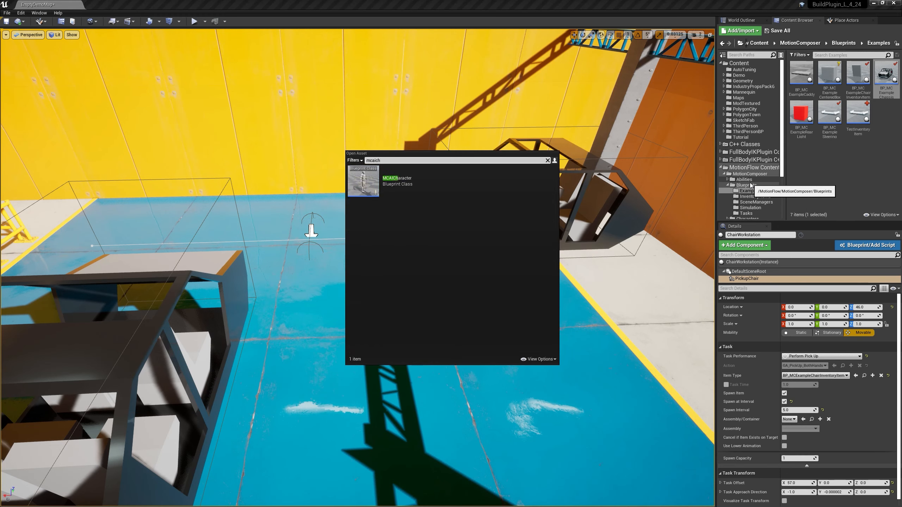
{"action": "left_click_drag", "start_coordinate": [308, 253], "coordinate": [323, 278]}
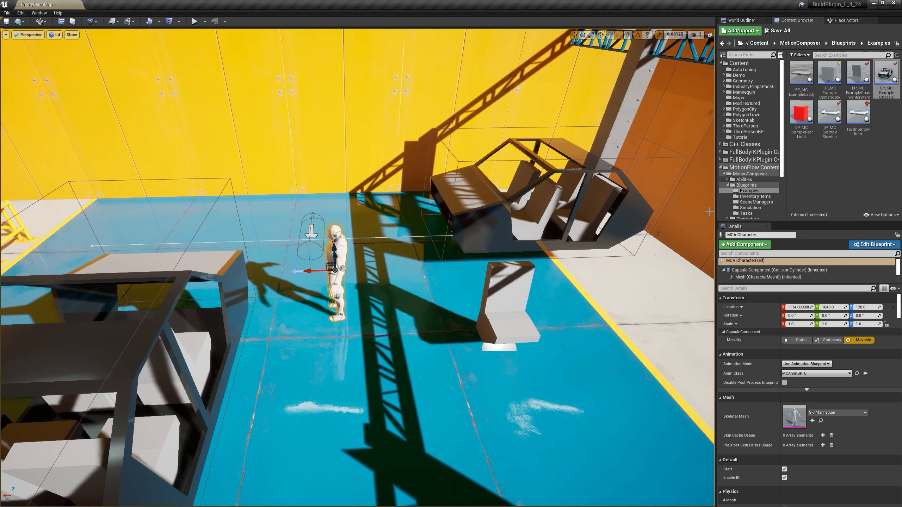
- Browse to the MotionComposer Characters/Mannequin/Blueprints folder and look at where MCAICharacter is stored
{"action": "scroll", "coordinate": [745, 165], "scroll_direction": "down", "scroll_amount": 3}
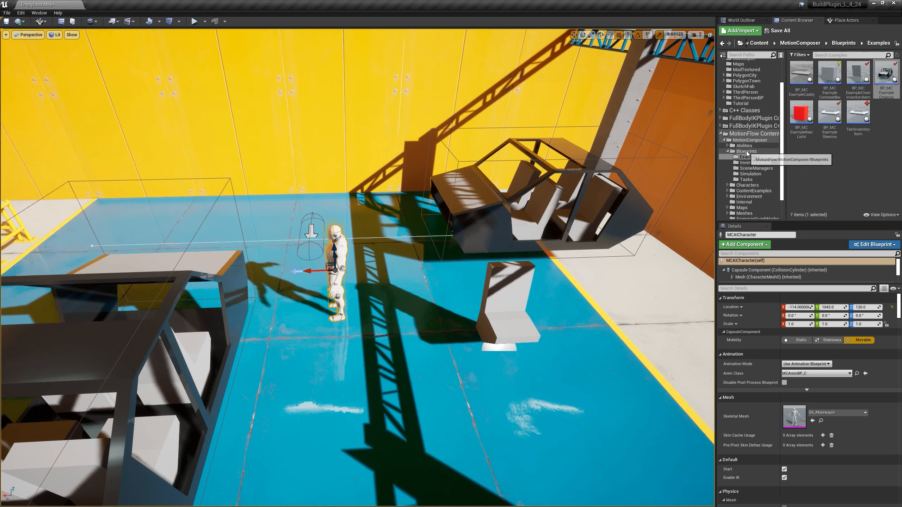
{"action": "left_click", "coordinate": [746, 151]}
{"action": "left_click", "coordinate": [749, 140]}
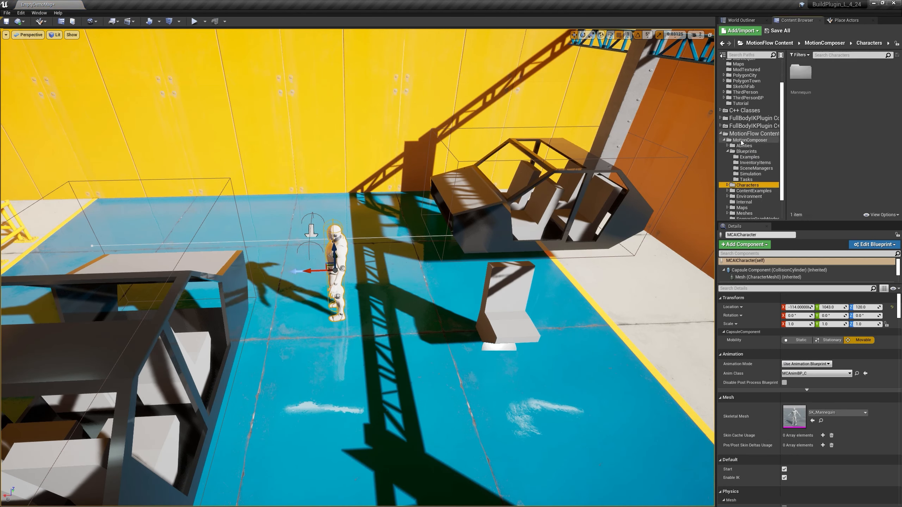
{"action": "double_click", "coordinate": [747, 185]}
{"action": "double_click", "coordinate": [801, 73]}
{"action": "double_click", "coordinate": [827, 73]}
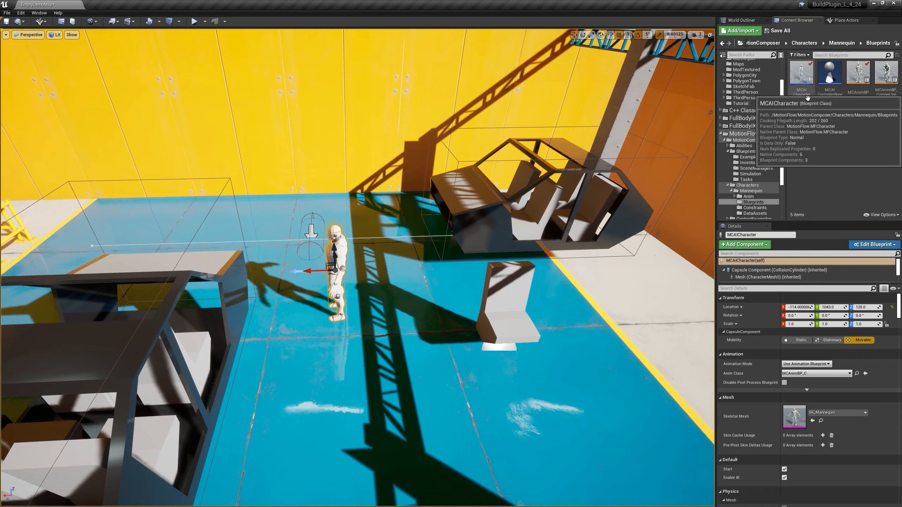
{"action": "mouse_move", "coordinate": [448, 226]}
{"action": "right_mouse_down"}
{"action": "mouse_move", "coordinate": [419, 220]}
{"action": "mouse_move", "coordinate": [447, 226]}
{"action": "right_mouse_up"}
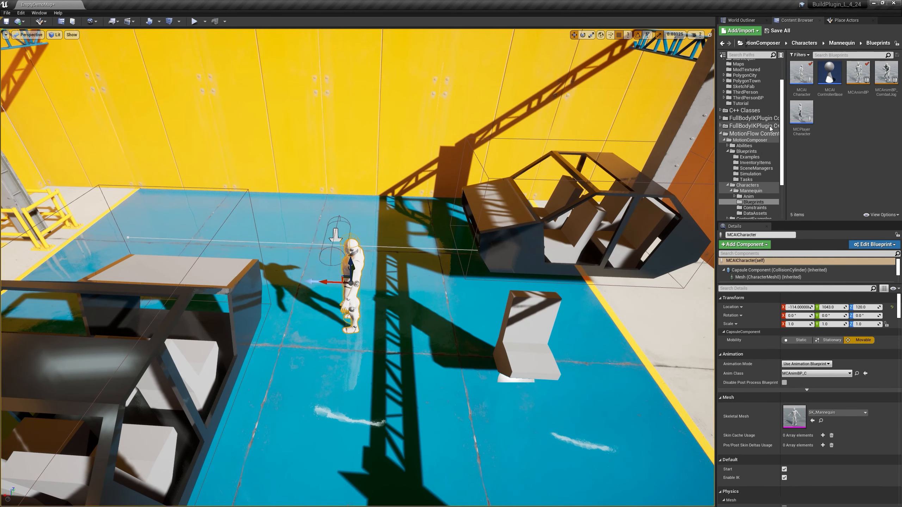
- Create a new folder named MovingCar inside the Demo content folder
{"action": "scroll", "coordinate": [765, 108], "scroll_direction": "up", "scroll_amount": 3}
{"action": "left_click", "coordinate": [738, 75]}
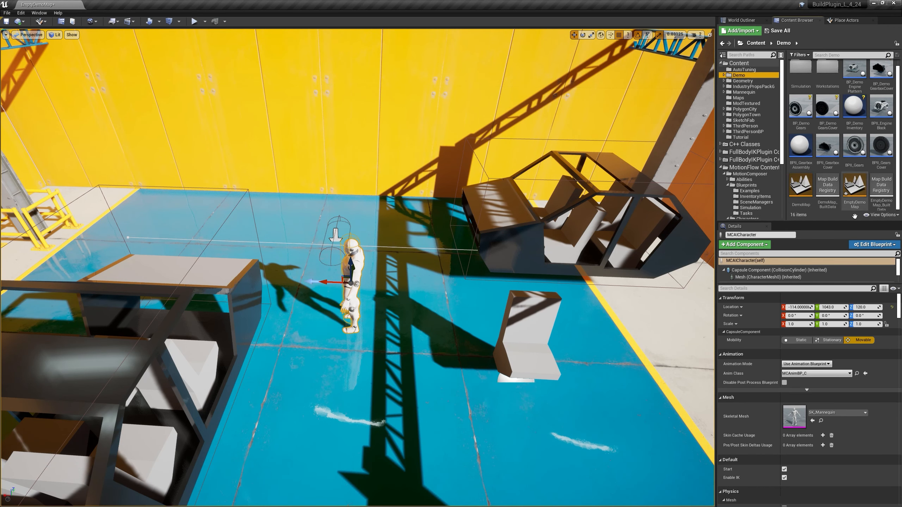
{"action": "left_click", "coordinate": [844, 213]}
{"action": "right_click", "coordinate": [842, 210]}
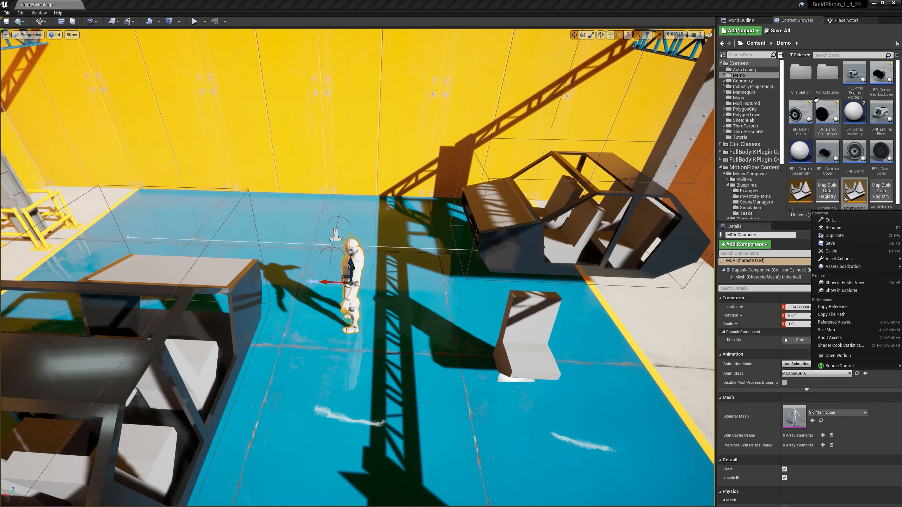
{"action": "left_click", "coordinate": [746, 76]}
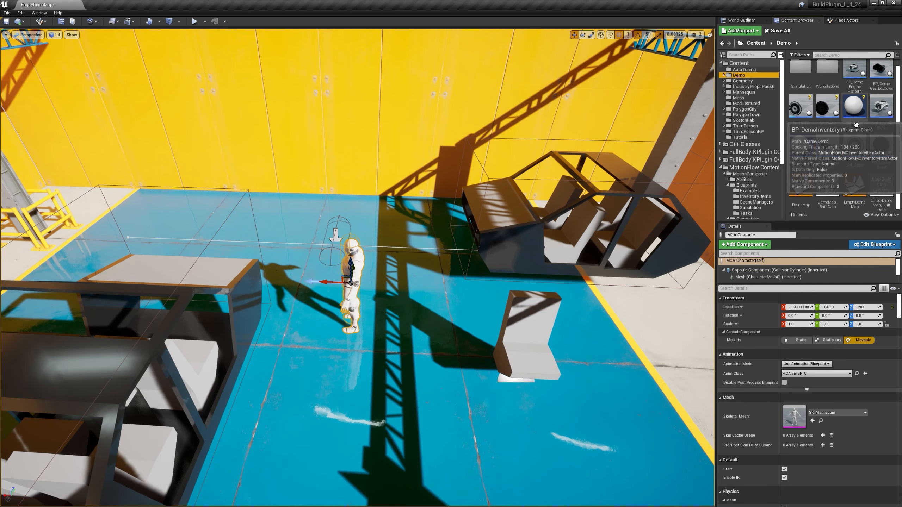
{"action": "right_click", "coordinate": [746, 79]}
{"action": "left_click", "coordinate": [785, 88]}
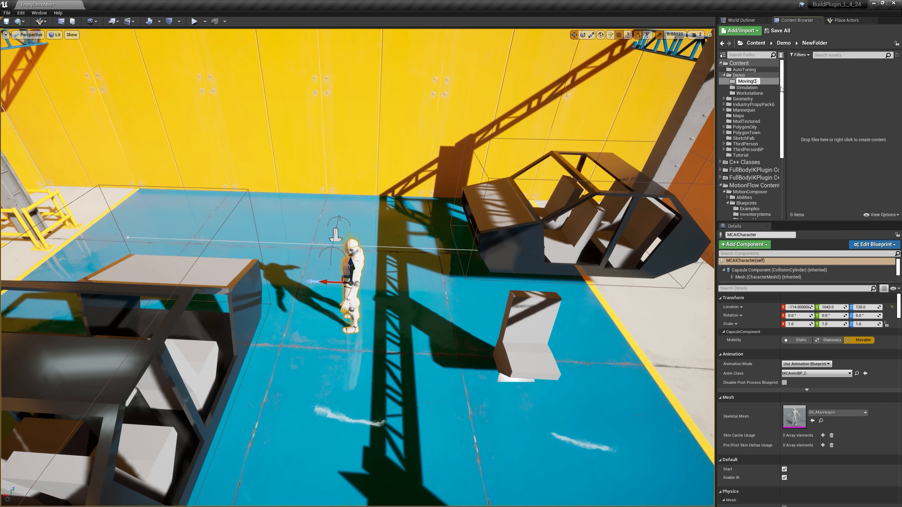
{"action": "key", "text": "Return"}
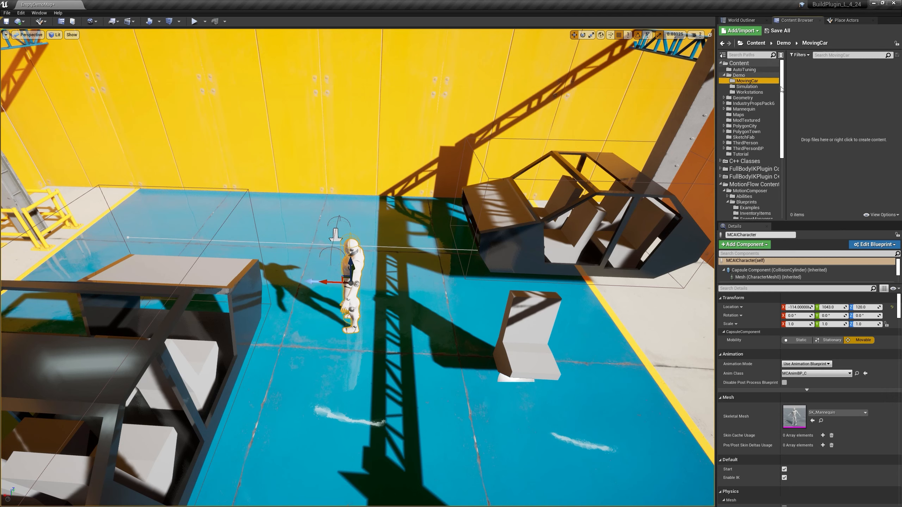
- Create a Motion Composer Scenario Blueprint named MovingCarScenarioBP in the MovingCar folder and open it
{"action": "right_click", "coordinate": [810, 82]}
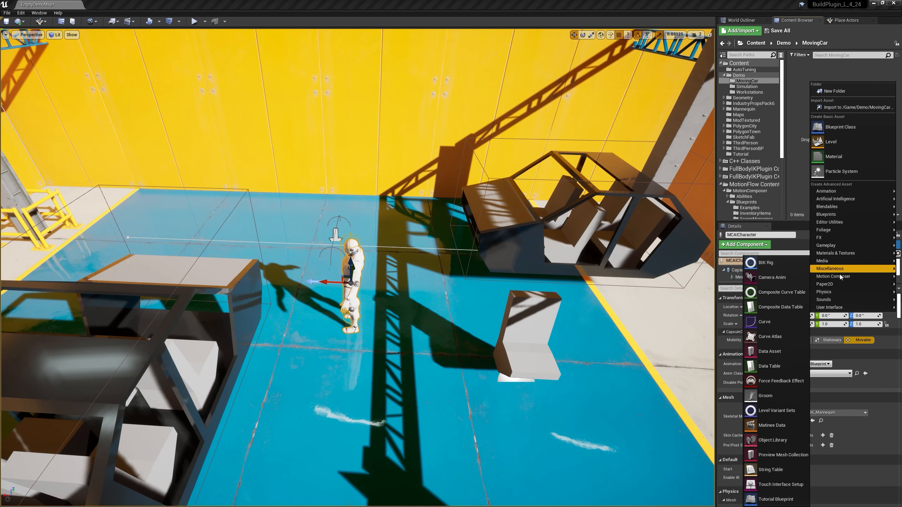
{"action": "mouse_move", "coordinate": [839, 277]}
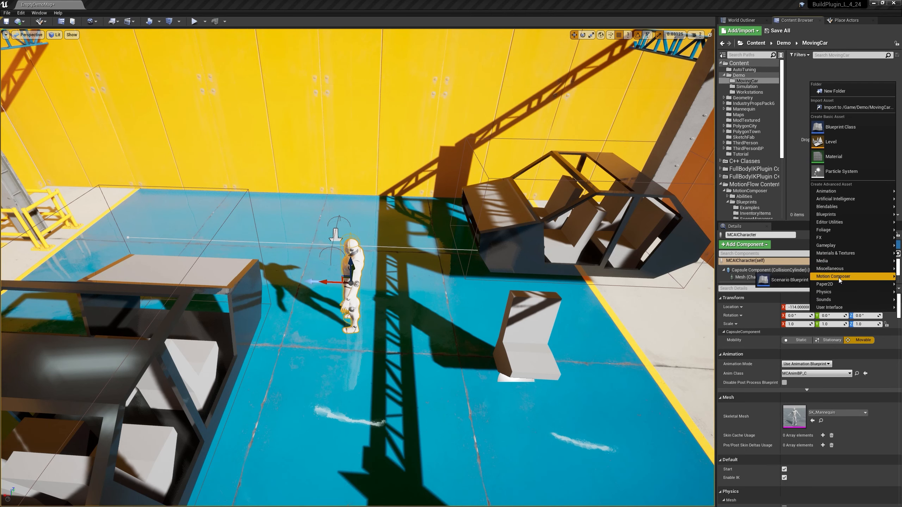
{"action": "left_click", "coordinate": [784, 281]}
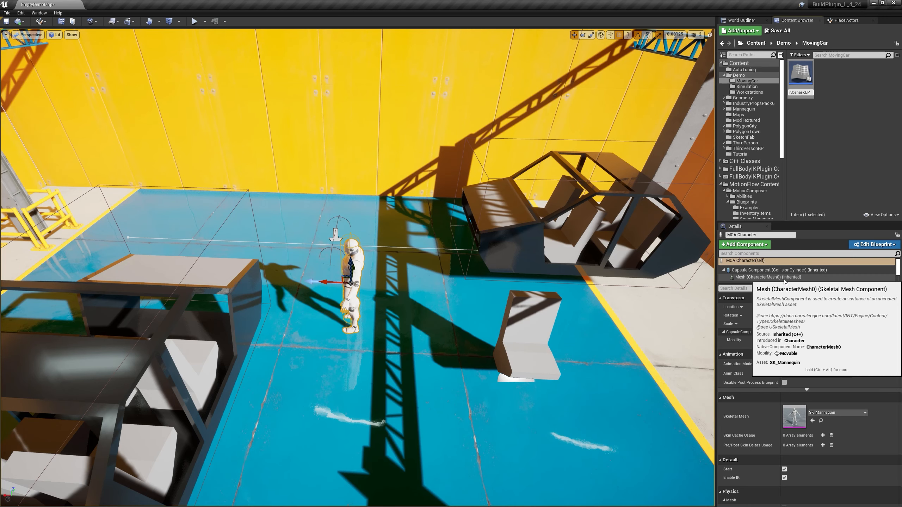
{"action": "key", "text": "Return"}
{"action": "key", "text": "Return"}
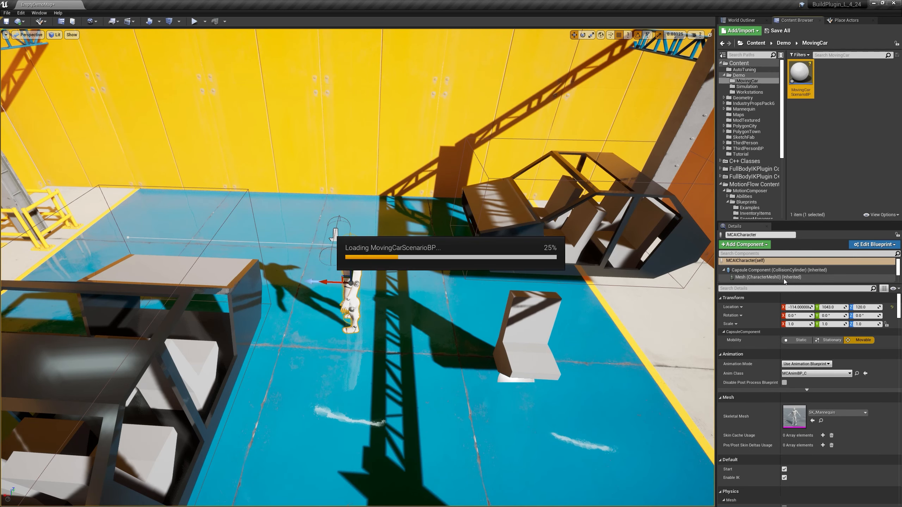
- Add a Perform Task node to the MCScenario Graph of MovingCarScenarioBP
{"action": "left_click_drag", "start_coordinate": [474, 218], "coordinate": [513, 139]}
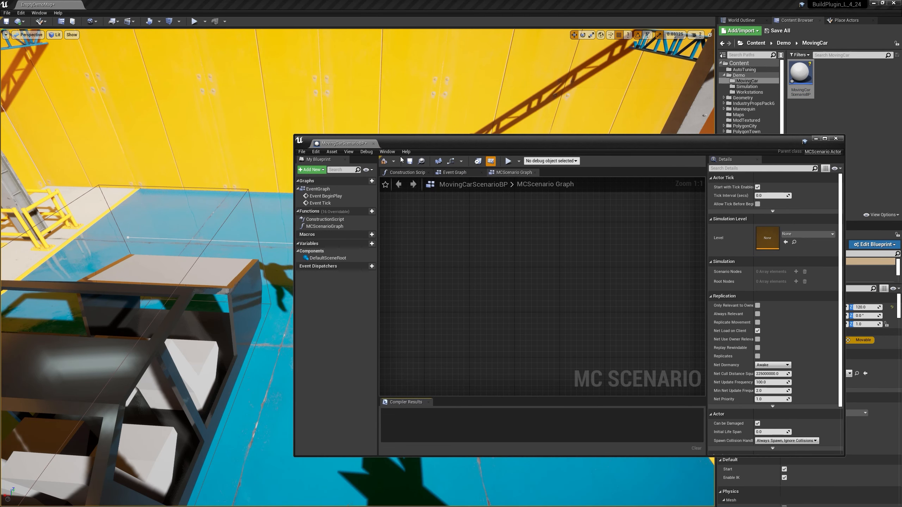
{"action": "left_click_drag", "start_coordinate": [406, 152], "coordinate": [557, 116]}
{"action": "right_click", "coordinate": [598, 205]}
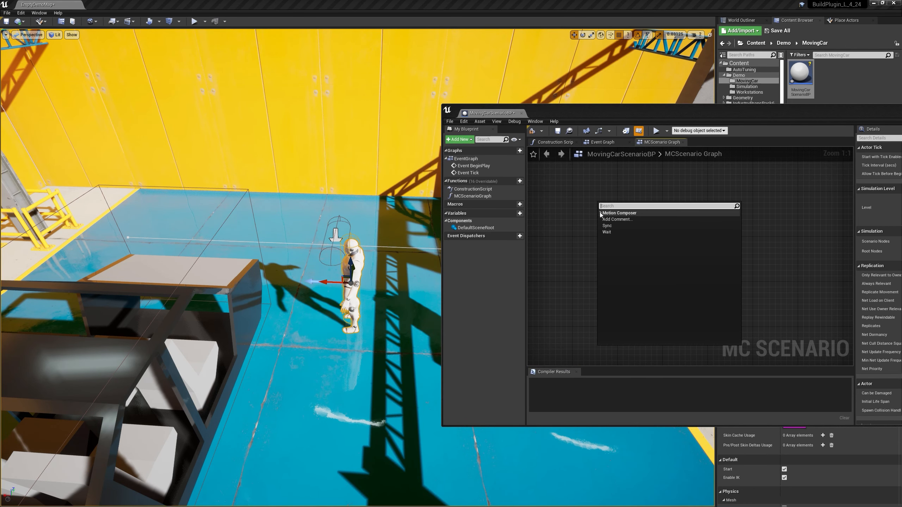
{"action": "type", "text": "pefr"}
{"action": "key", "text": "BackSpace"}
{"action": "key", "text": "BackSpace"}
{"action": "type", "text": "rf"}
{"action": "key", "text": "Return"}
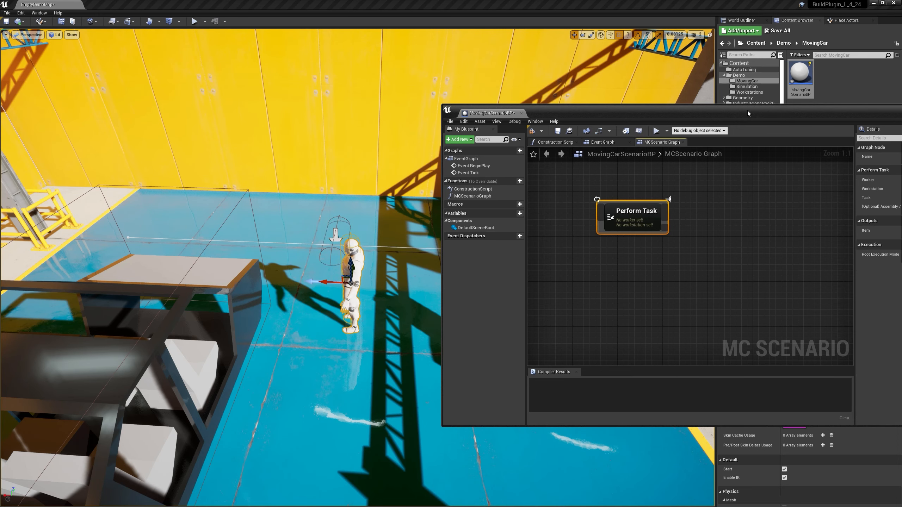
- Configure the Perform Task node with worker MCAICharacter, workstation ChairWorkstation and task PickupChair
{"action": "left_click_drag", "start_coordinate": [749, 113], "coordinate": [542, 86]}
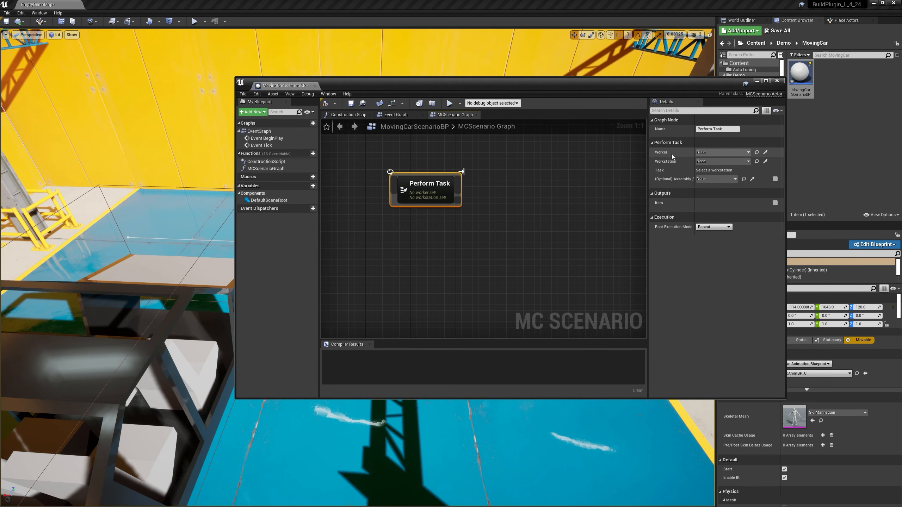
{"action": "left_click", "coordinate": [713, 153]}
{"action": "left_click", "coordinate": [727, 230]}
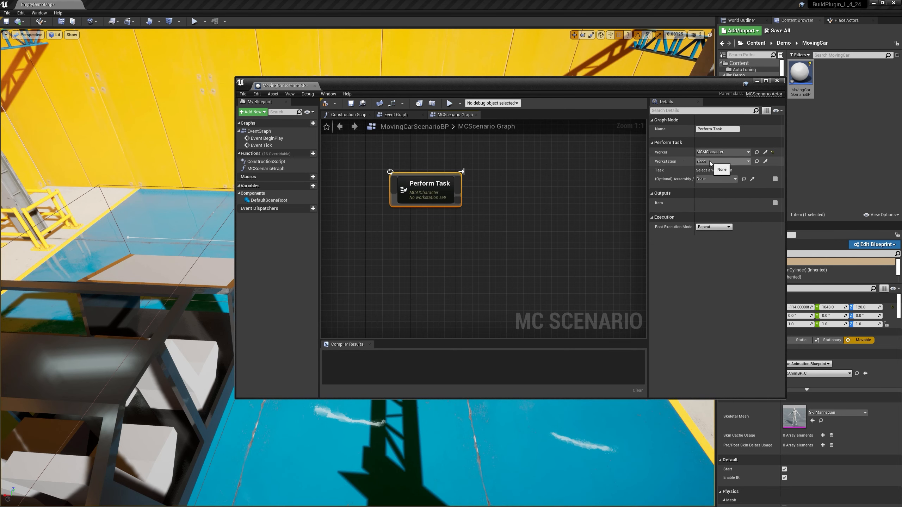
{"action": "left_click", "coordinate": [710, 162]}
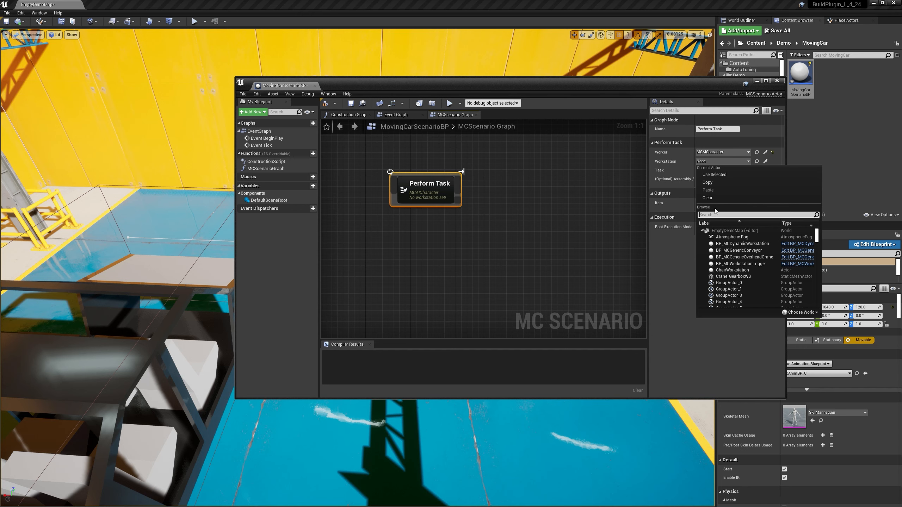
{"action": "type", "text": "cha"}
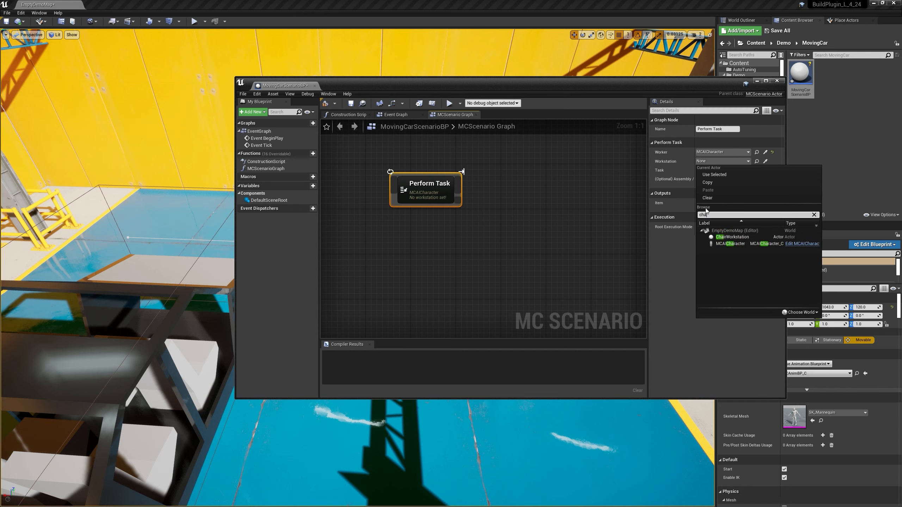
{"action": "left_click", "coordinate": [732, 237]}
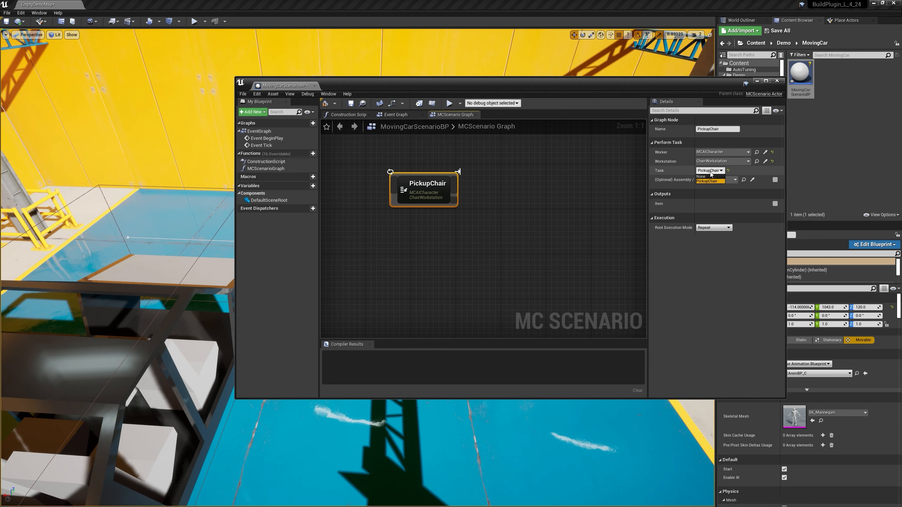
{"action": "left_click", "coordinate": [711, 174]}
- Duplicate the PickupChair node beside the original and set the copy's workstation to BP_MCDynamicWorkstation and its task to PutdownChair
{"action": "left_click_drag", "start_coordinate": [423, 192], "coordinate": [398, 195]}
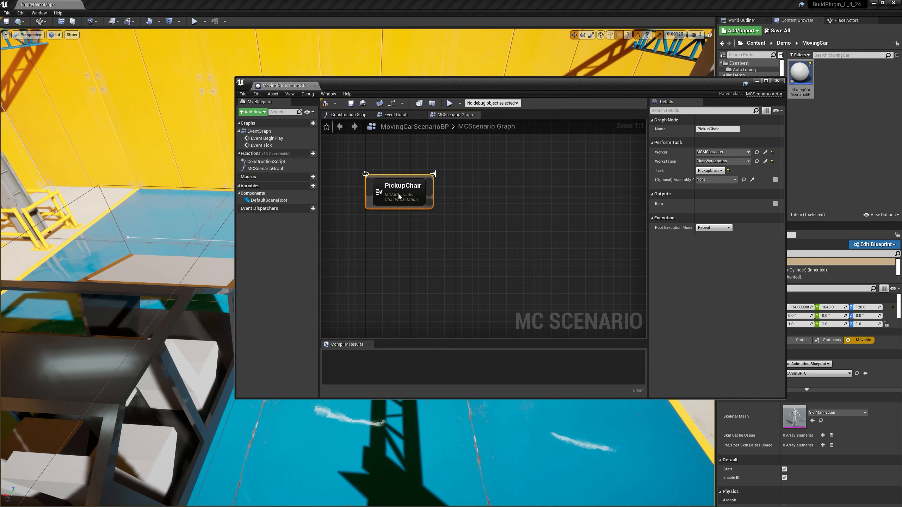
{"action": "key", "text": "ctrl+c"}
{"action": "key", "text": "ctrl+v"}
{"action": "left_click_drag", "start_coordinate": [472, 212], "coordinate": [528, 195]}
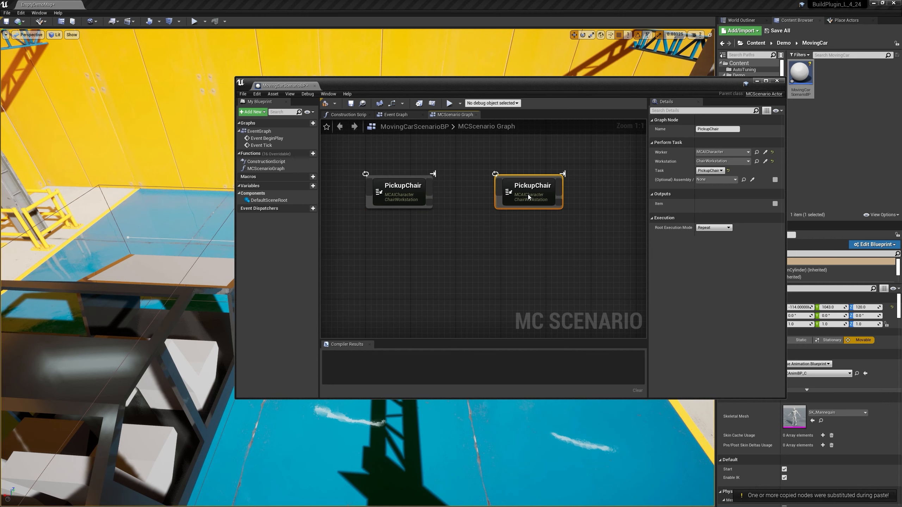
{"action": "left_click", "coordinate": [724, 161]}
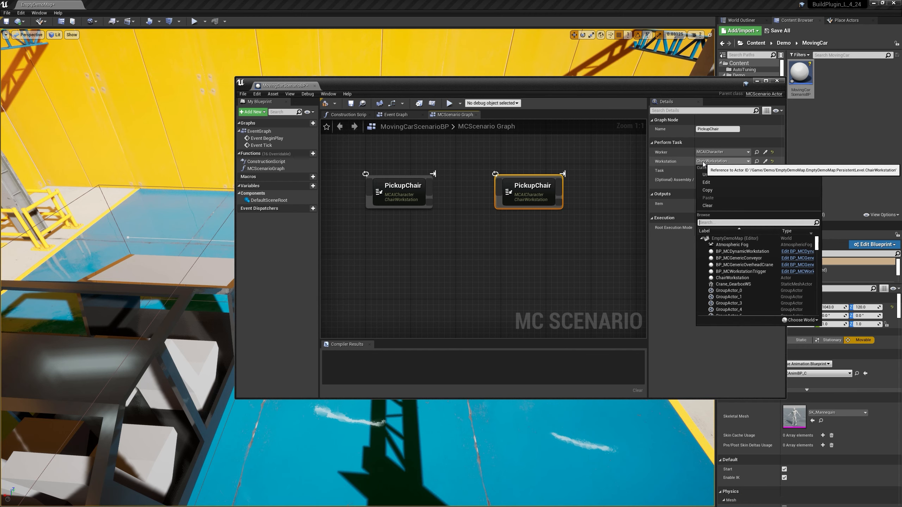
{"action": "left_click", "coordinate": [740, 251]}
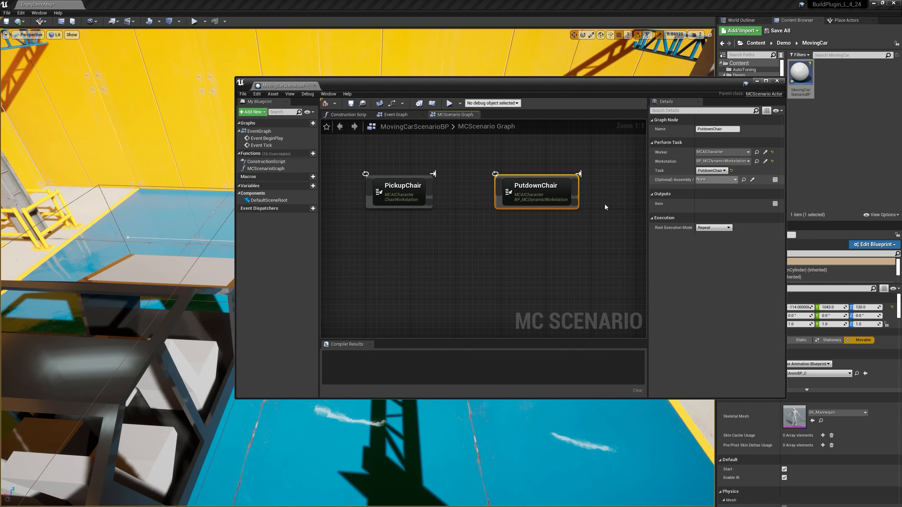
{"action": "left_click", "coordinate": [712, 171]}
{"action": "left_click", "coordinate": [713, 181]}
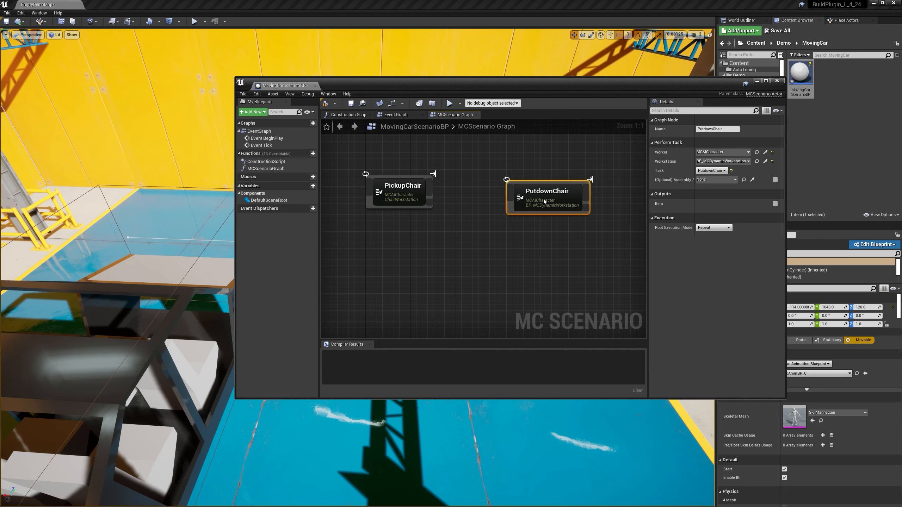
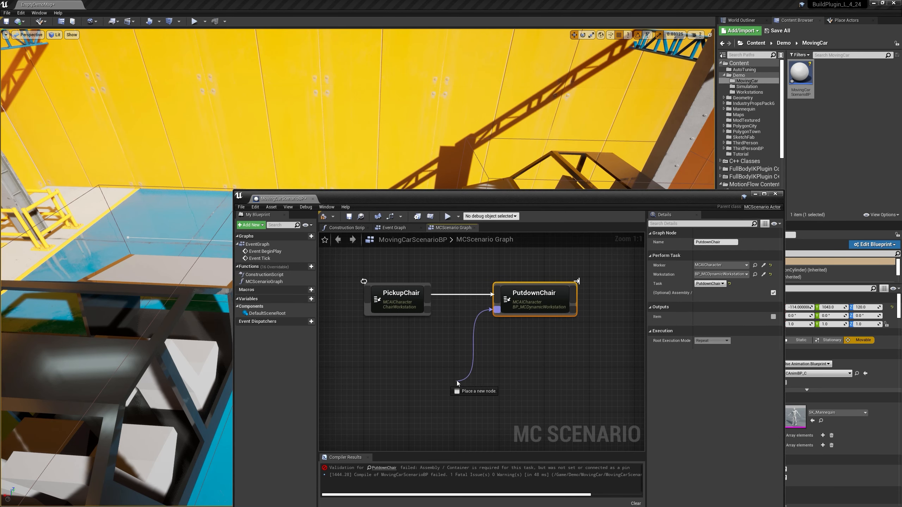
- Check the chassis in the level behind the graph and move the PutdownChair node farther away from PickupChair
{"action": "left_click_drag", "start_coordinate": [479, 204], "coordinate": [460, 342]}
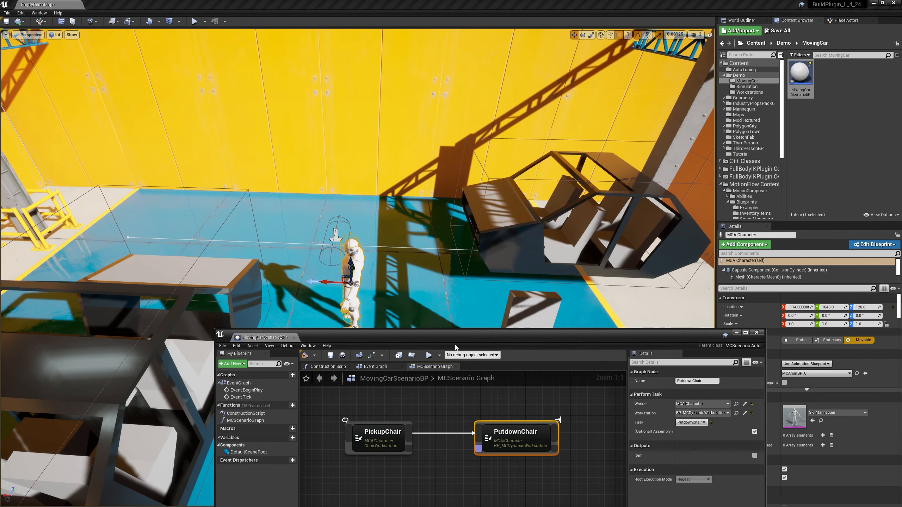
{"action": "left_click_drag", "start_coordinate": [518, 440], "coordinate": [528, 438]}
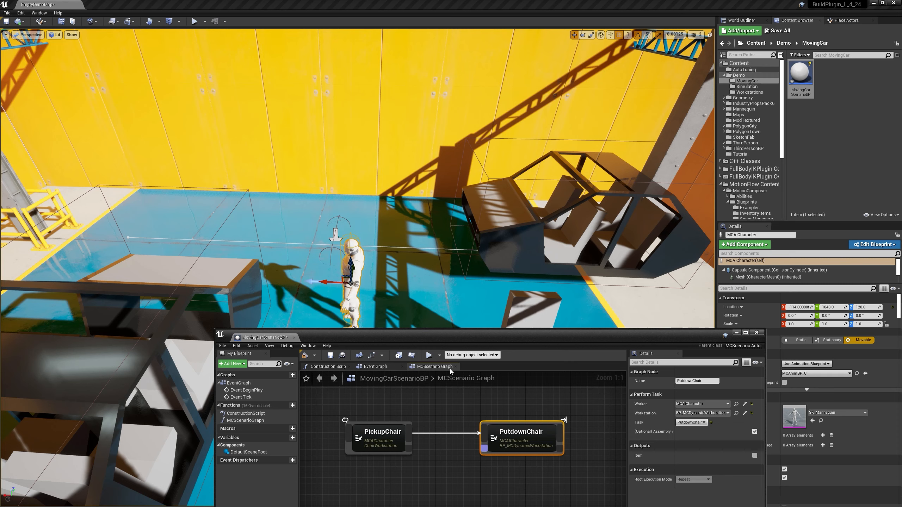
{"action": "left_click_drag", "start_coordinate": [483, 449], "coordinate": [443, 473]}
{"action": "left_click_drag", "start_coordinate": [400, 331], "coordinate": [539, 94]}
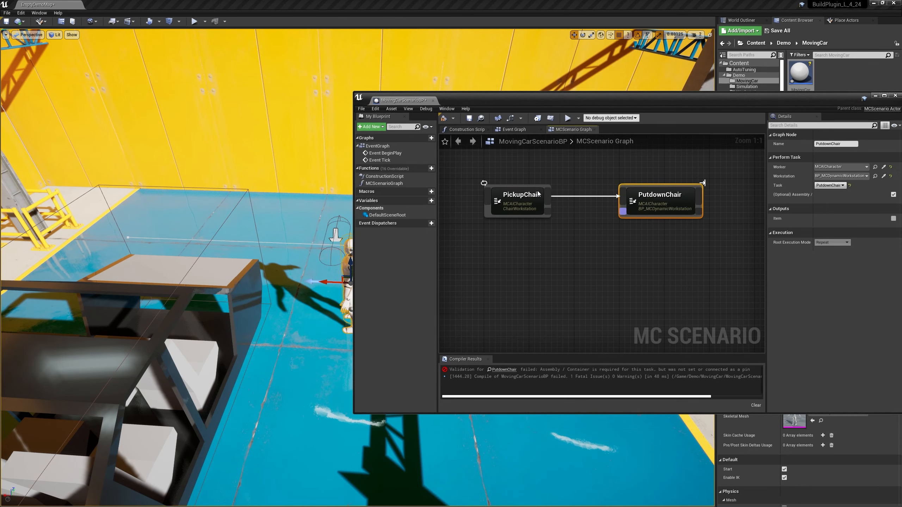
{"action": "scroll", "coordinate": [660, 208], "scroll_direction": "down", "scroll_amount": 1}
{"action": "right_click_drag", "start_coordinate": [653, 209], "coordinate": [602, 220]}
{"action": "left_click_drag", "start_coordinate": [601, 220], "coordinate": [677, 218]}
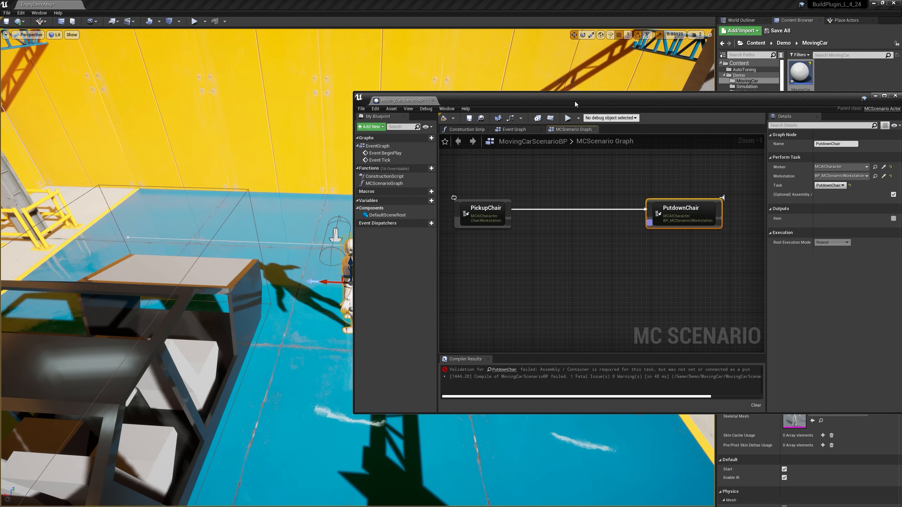
- Add a Workstation Trigger node below PickupChair and set its trigger to BP_MCWorkstationTrigger
{"action": "left_click_drag", "start_coordinate": [575, 100], "coordinate": [584, 103]}
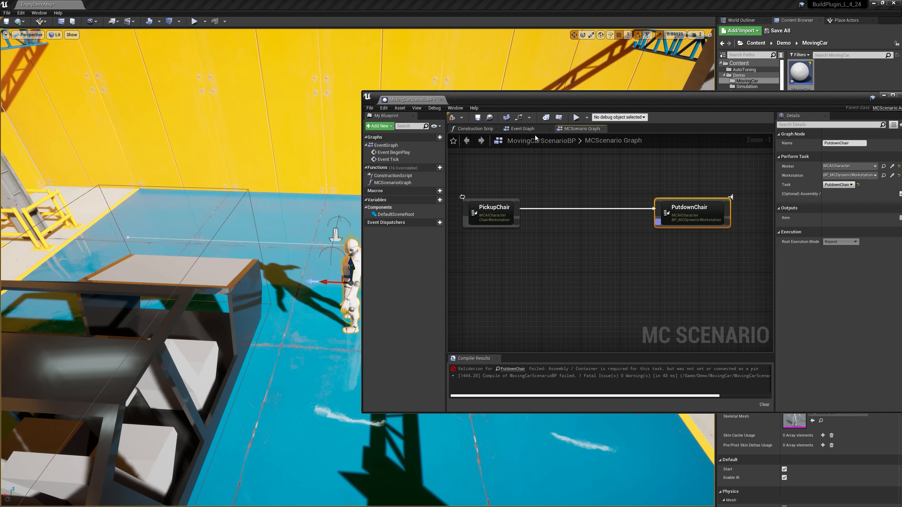
{"action": "right_click_drag", "start_coordinate": [529, 242], "coordinate": [585, 243]}
{"action": "right_click", "coordinate": [543, 248]}
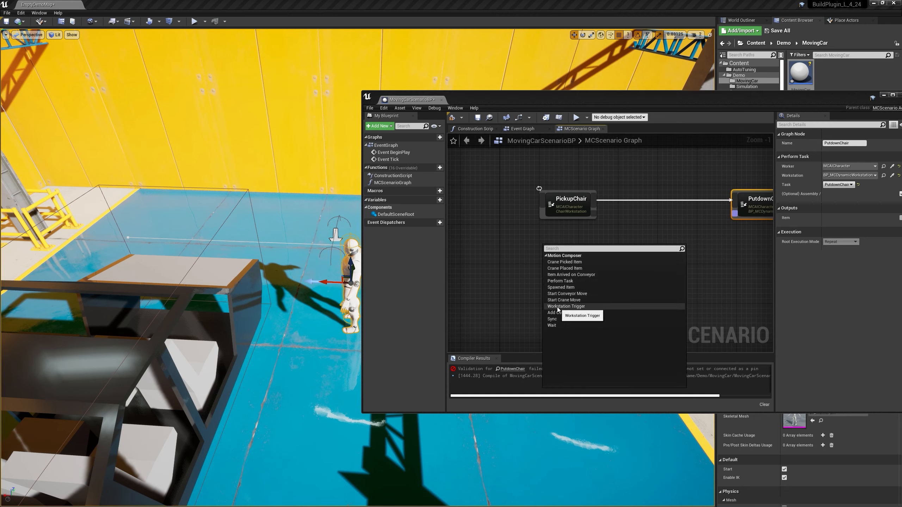
{"action": "left_click", "coordinate": [558, 307]}
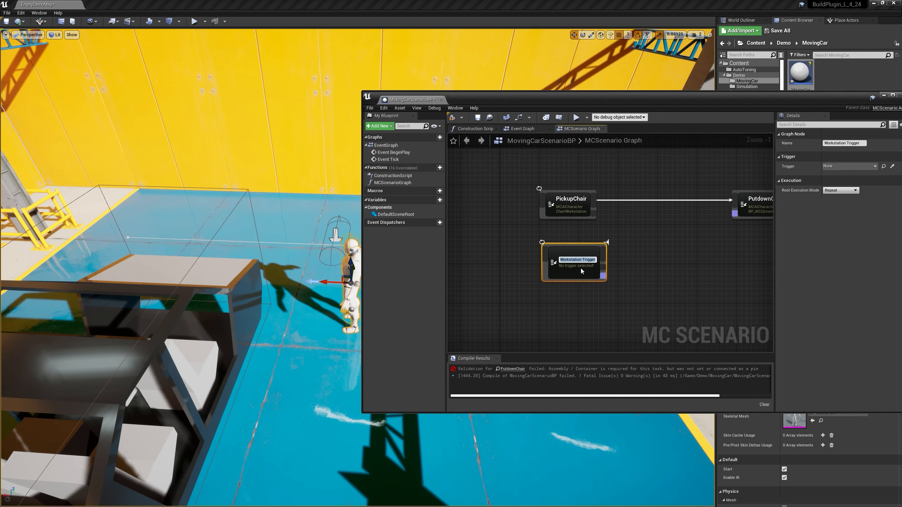
{"action": "left_click_drag", "start_coordinate": [572, 251], "coordinate": [573, 252]}
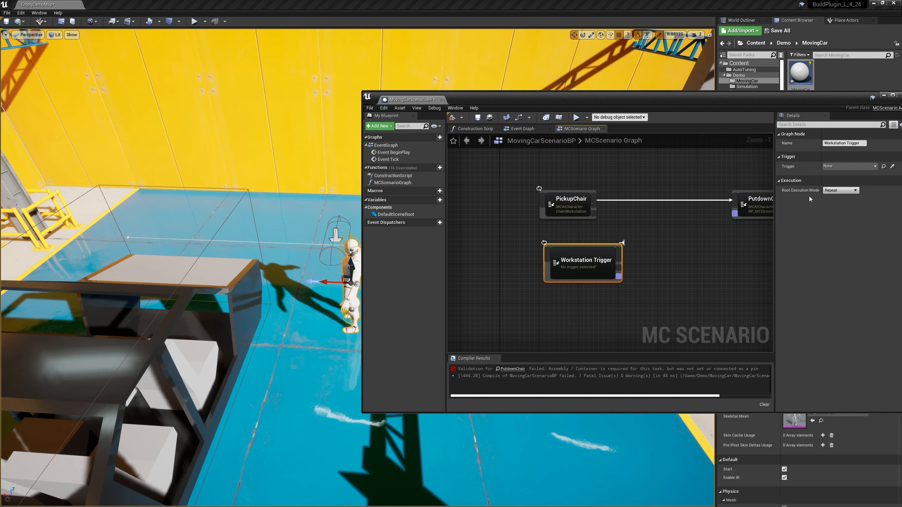
{"action": "left_click", "coordinate": [834, 167]}
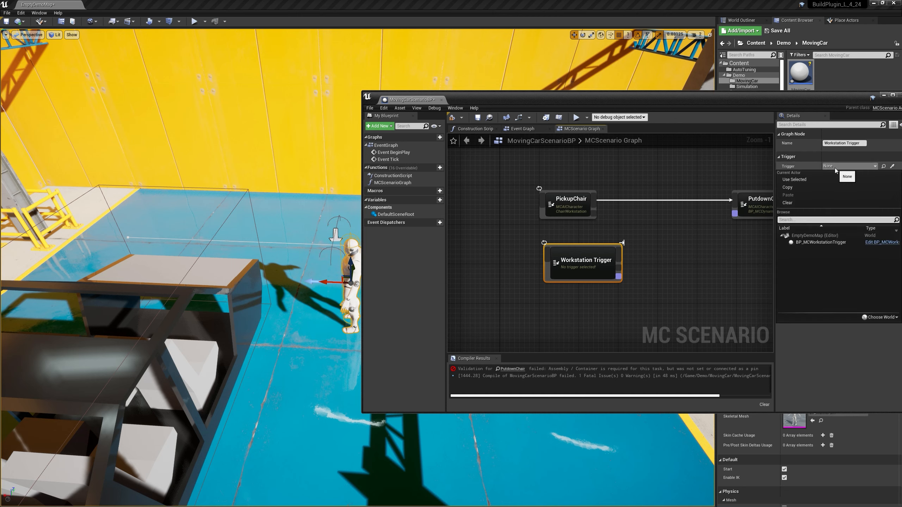
{"action": "left_click", "coordinate": [807, 243]}
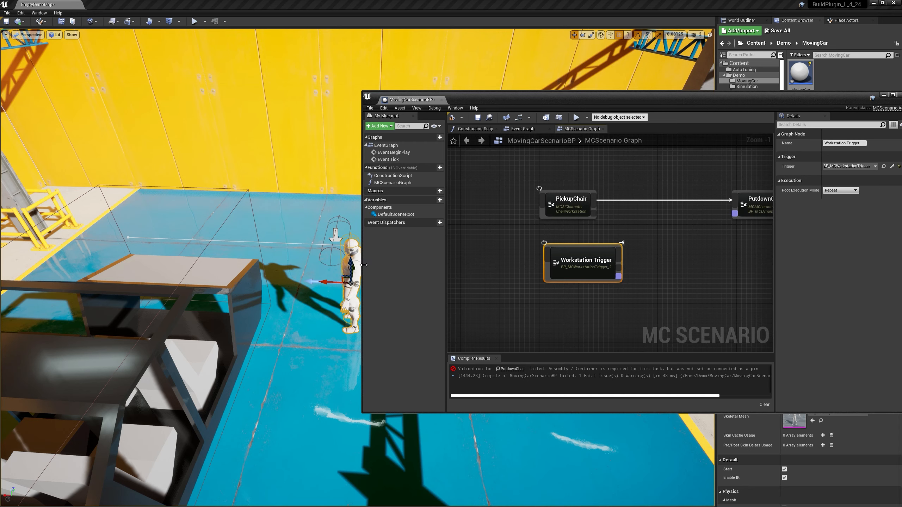
{"action": "left_click", "coordinate": [849, 166]}
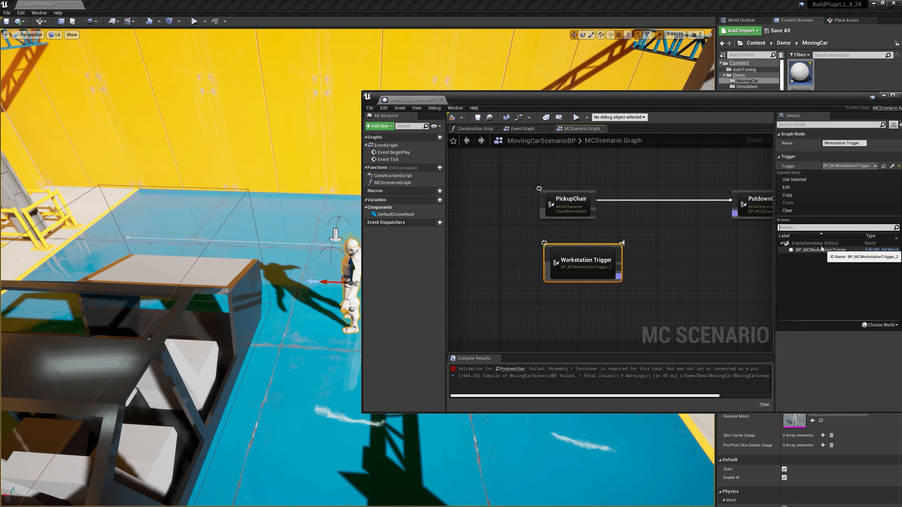
{"action": "left_click", "coordinate": [639, 250]}
- Connect the Workstation Trigger's Item output to the Assembly / Container input of PutdownChair
{"action": "right_click_drag", "start_coordinate": [636, 253], "coordinate": [603, 261]}
{"action": "left_click_drag", "start_coordinate": [541, 277], "coordinate": [532, 271]}
{"action": "left_click_drag", "start_coordinate": [588, 283], "coordinate": [702, 222]}
{"action": "mouse_move", "coordinate": [553, 259]}
{"action": "left_mouse_down"}
{"action": "mouse_move", "coordinate": [636, 240]}
{"action": "mouse_move", "coordinate": [552, 270]}
{"action": "left_mouse_up"}
- Select the BP_MCGenericConveyor with its chassis in the level and look at its conveyor settings
{"action": "left_click_drag", "start_coordinate": [555, 103], "coordinate": [545, 340]}
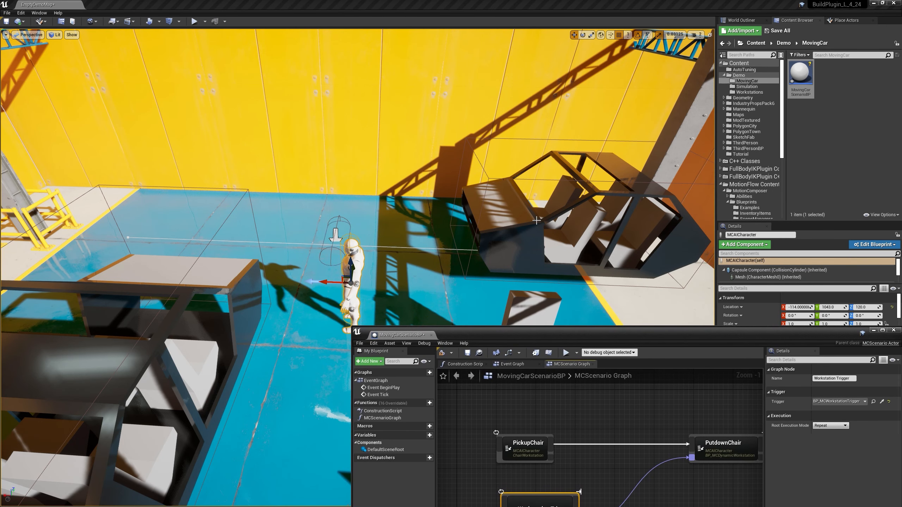
{"action": "left_click_drag", "start_coordinate": [604, 337], "coordinate": [370, 328]}
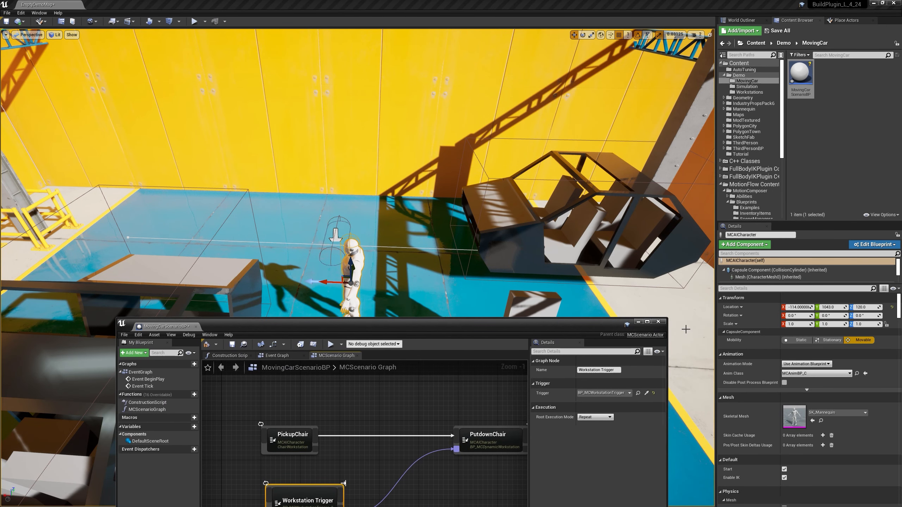
{"action": "left_click", "coordinate": [529, 255]}
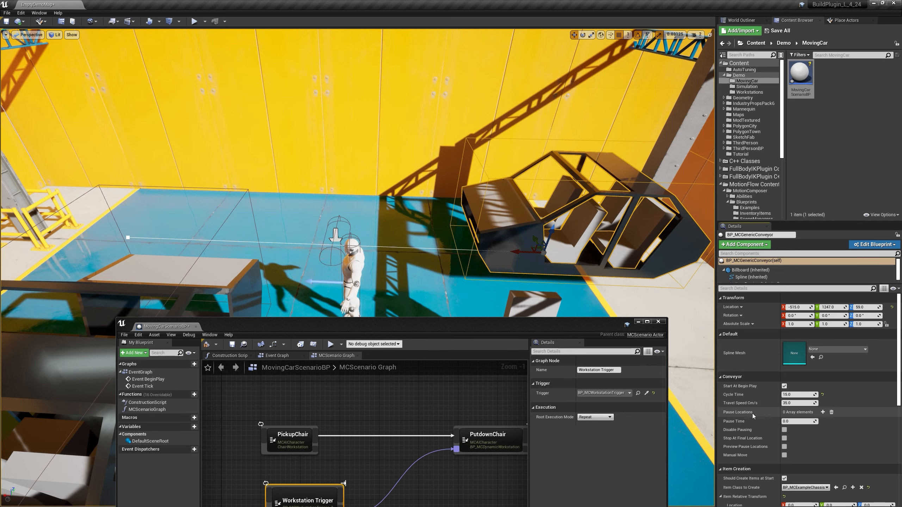
- Try to compile MovingCarScenarioBP and look at the compiler results
{"action": "left_click_drag", "start_coordinate": [401, 330], "coordinate": [421, 195]}
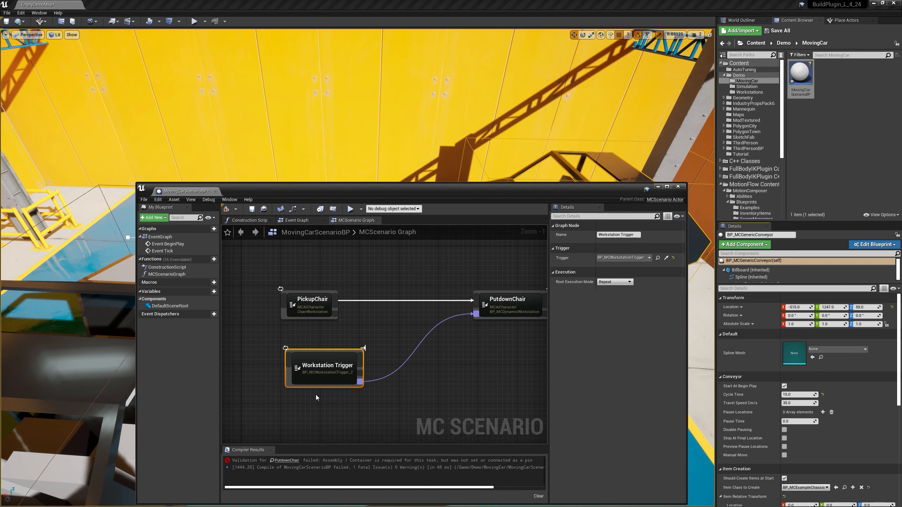
{"action": "left_click_drag", "start_coordinate": [483, 193], "coordinate": [564, 224]}
{"action": "left_click", "coordinate": [333, 242]}
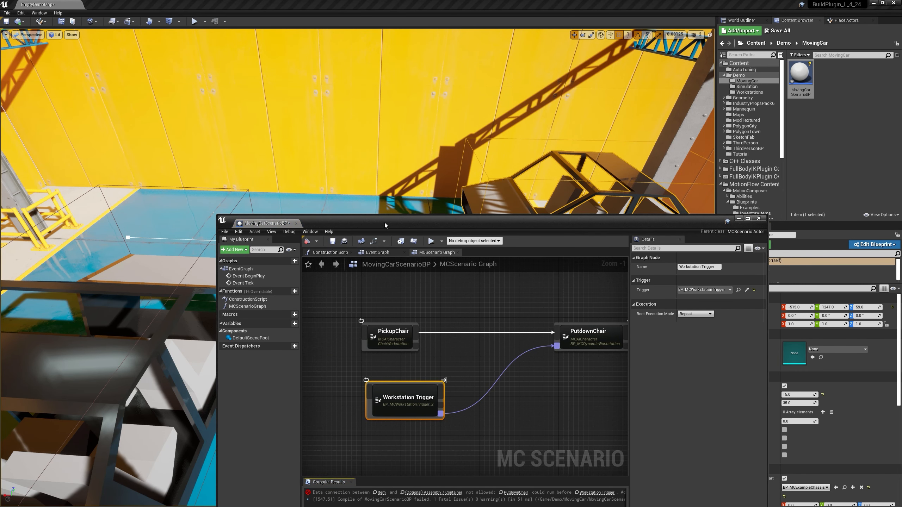
{"action": "left_click_drag", "start_coordinate": [384, 223], "coordinate": [284, 119]}
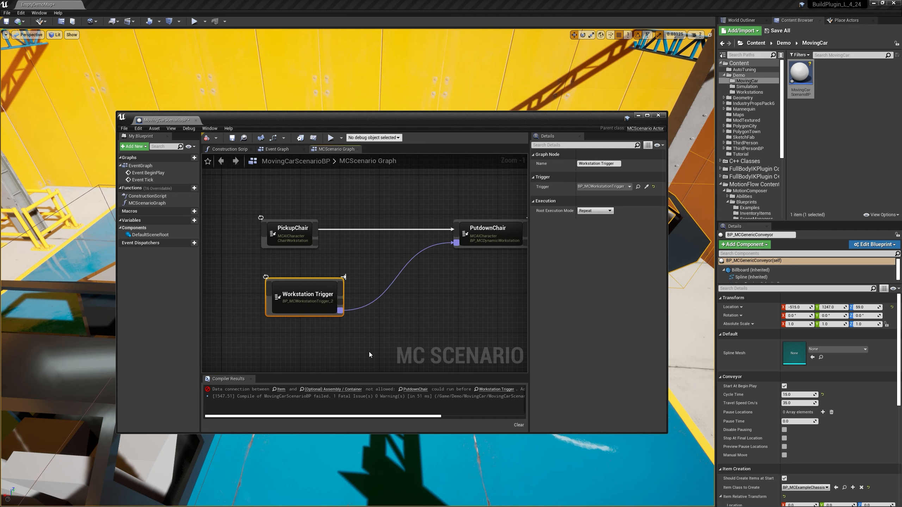
- Connect the Workstation Trigger's execution output to PutdownChair and reposition the trigger node below PickupChair
{"action": "left_click_drag", "start_coordinate": [318, 290], "coordinate": [322, 300]}
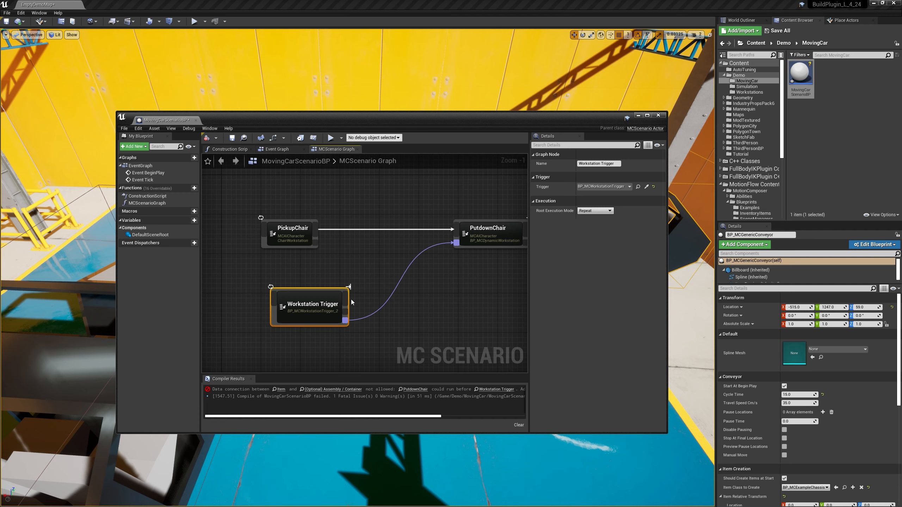
{"action": "left_click_drag", "start_coordinate": [347, 300], "coordinate": [364, 272]}
{"action": "left_click", "coordinate": [369, 269]}
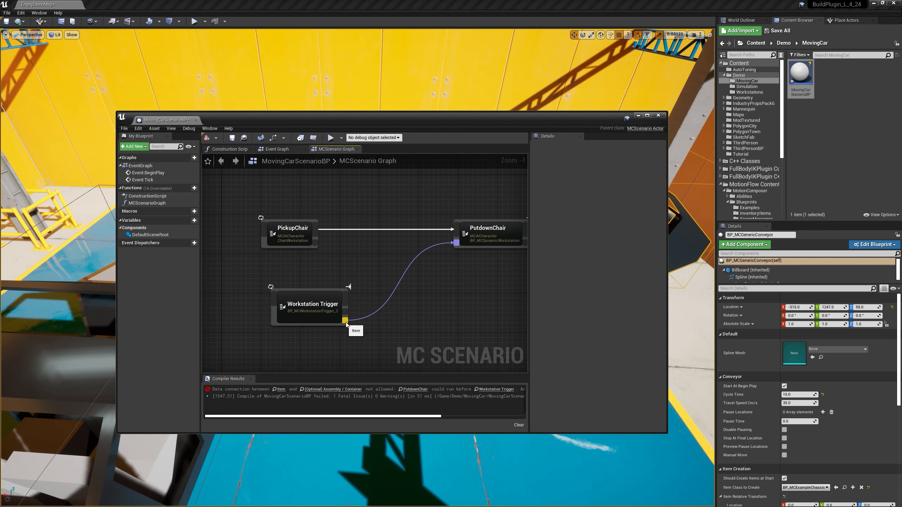
{"action": "left_click_drag", "start_coordinate": [303, 302], "coordinate": [305, 300]}
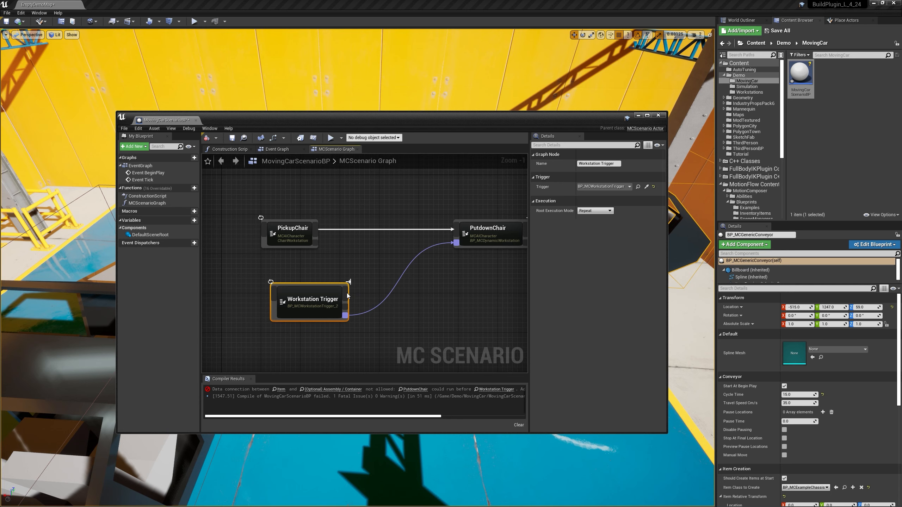
{"action": "left_click_drag", "start_coordinate": [325, 296], "coordinate": [329, 295]}
{"action": "left_click", "coordinate": [510, 227]}
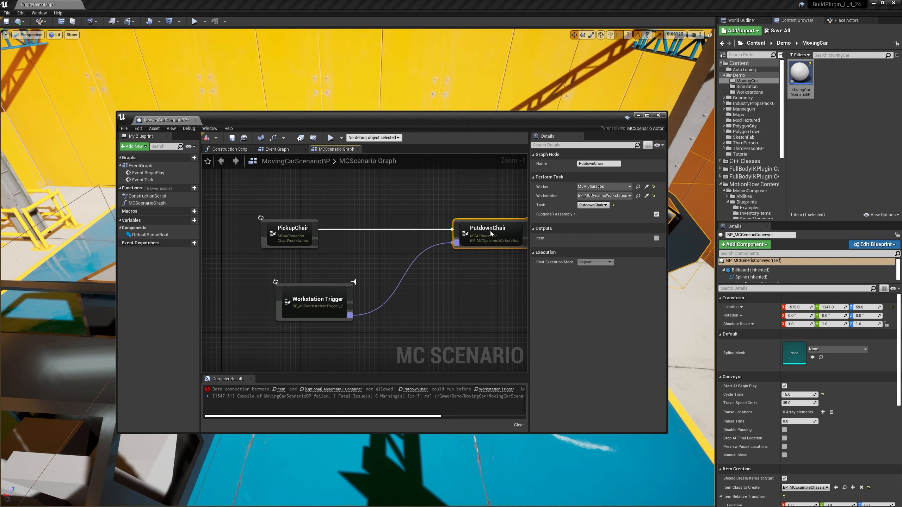
{"action": "left_click_drag", "start_coordinate": [356, 292], "coordinate": [458, 234]}
{"action": "left_click_drag", "start_coordinate": [316, 311], "coordinate": [294, 305]}
- Compile and save MovingCarScenarioBP
{"action": "right_click_drag", "start_coordinate": [321, 275], "coordinate": [335, 289]}
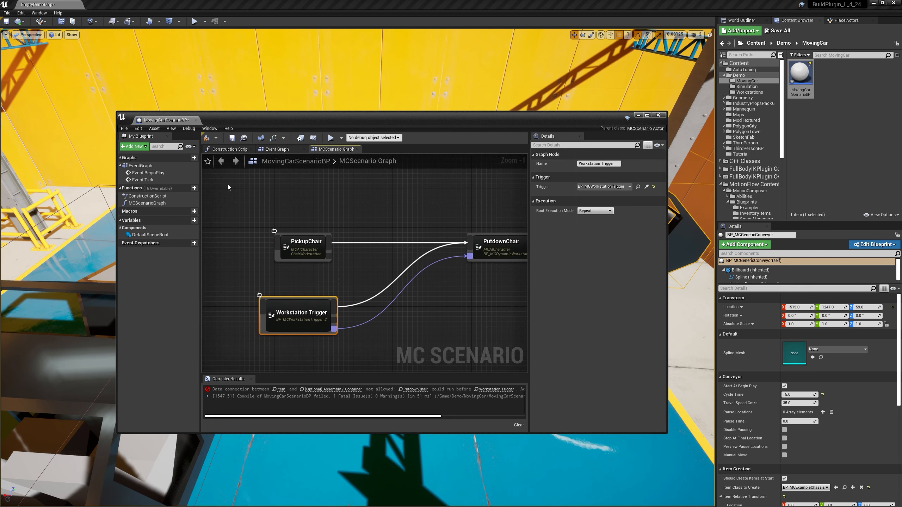
{"action": "left_click", "coordinate": [208, 139]}
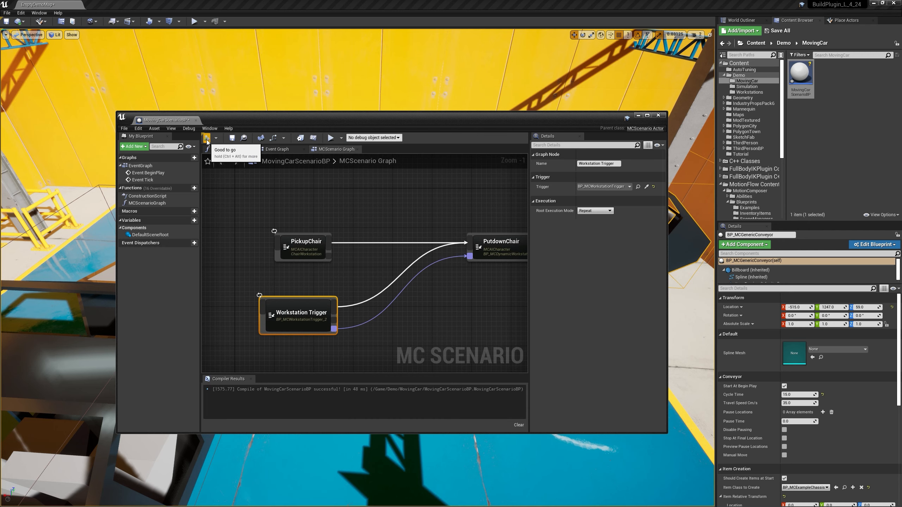
{"action": "left_click", "coordinate": [232, 137]}
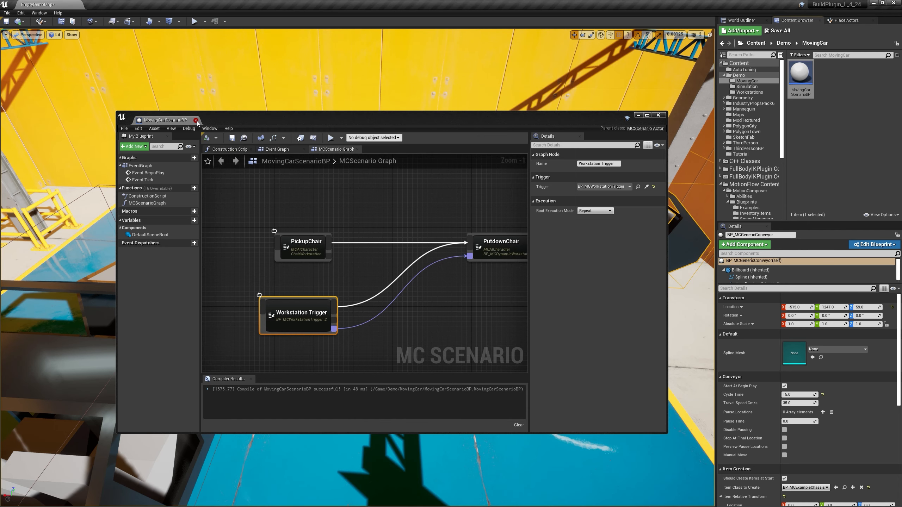
- Place MovingCarScenarioBP on the floor between the worker and the chair, and test-run the simulation
{"action": "left_click", "coordinate": [196, 120]}
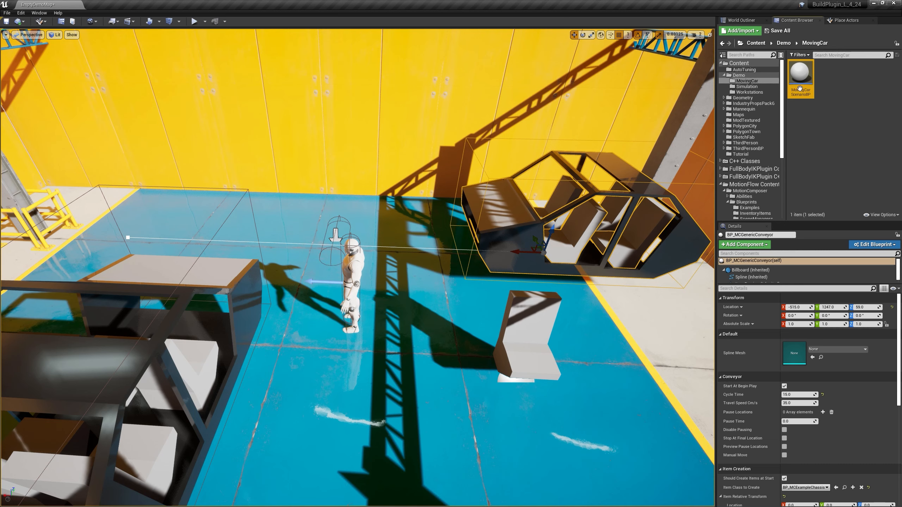
{"action": "left_click_drag", "start_coordinate": [799, 88], "coordinate": [398, 330]}
{"action": "right_click_drag", "start_coordinate": [380, 204], "coordinate": [378, 203]}
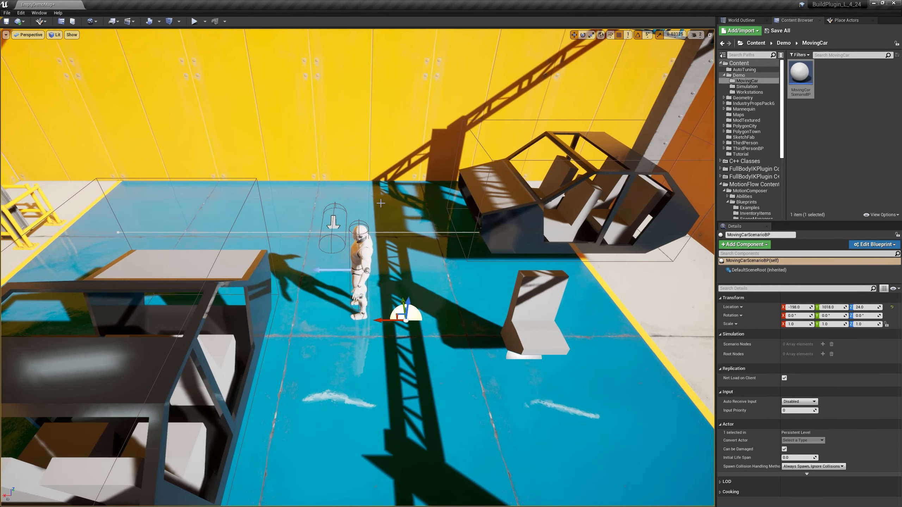
{"action": "key", "text": "s"}
{"action": "right_click_drag", "start_coordinate": [334, 138], "coordinate": [334, 139]}
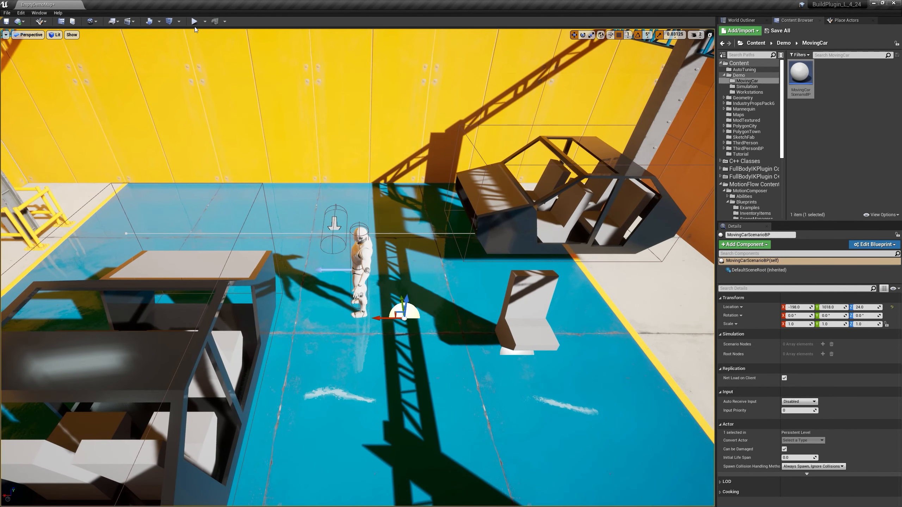
{"action": "left_click", "coordinate": [194, 23]}
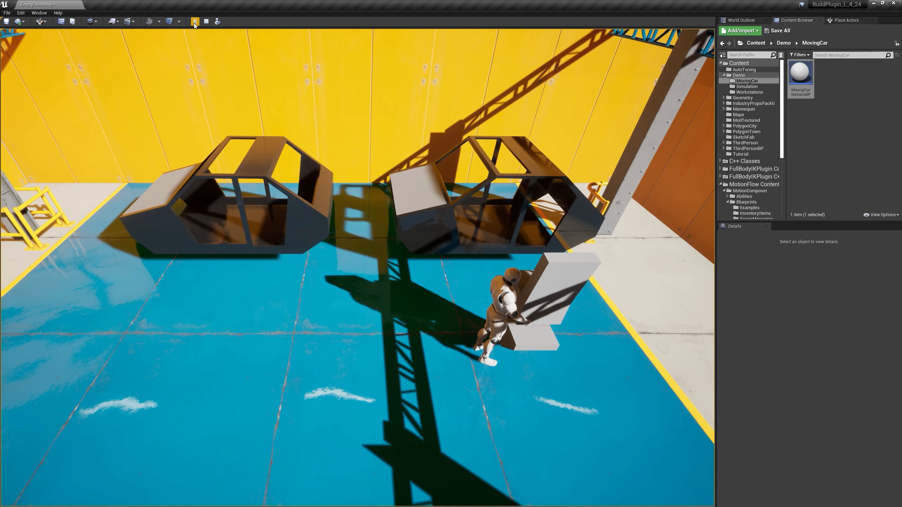
{"action": "key", "text": "Escape"}
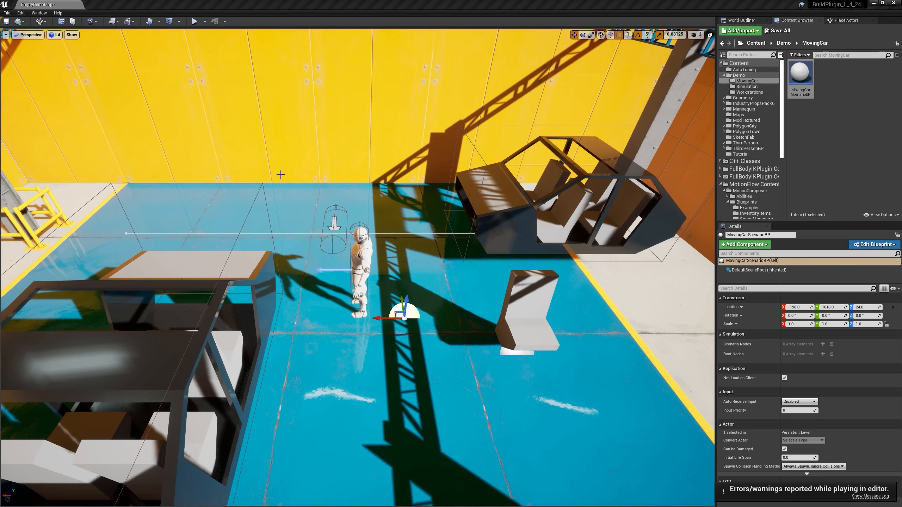
- Set the Trigger Radius of the BP_MCWorkstationTrigger beside the worker to 60
{"action": "left_click", "coordinate": [336, 227]}
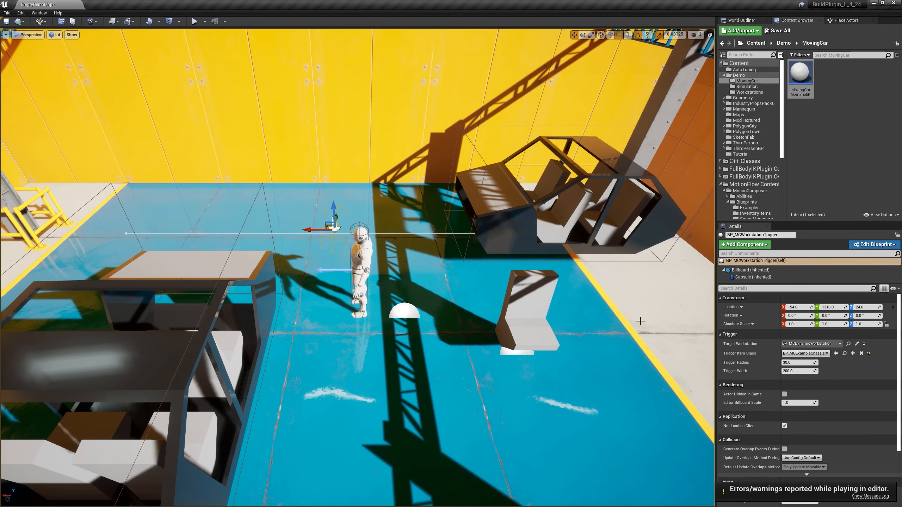
{"action": "key", "text": "w"}
{"action": "mouse_move", "coordinate": [430, 243]}
{"action": "right_mouse_down"}
{"action": "mouse_move", "coordinate": [430, 212]}
{"action": "mouse_move", "coordinate": [435, 235]}
{"action": "right_mouse_up"}
{"action": "key", "text": "w"}
{"action": "key", "text": "d"}
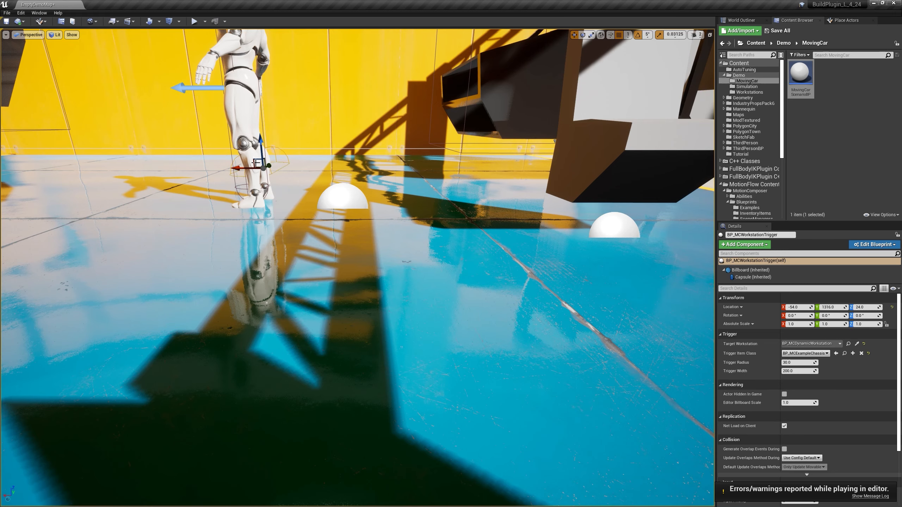
{"action": "left_click", "coordinate": [800, 363]}
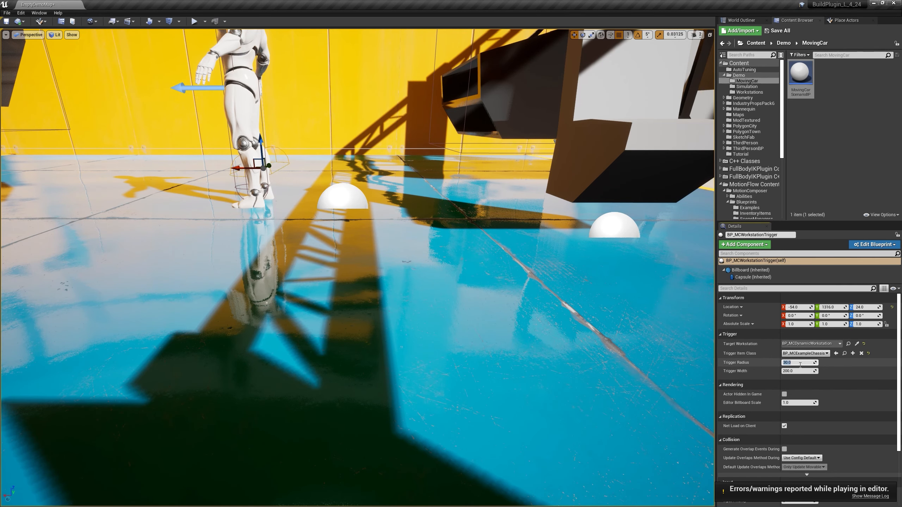
{"action": "type", "text": "60"}
{"action": "key", "text": "Return"}
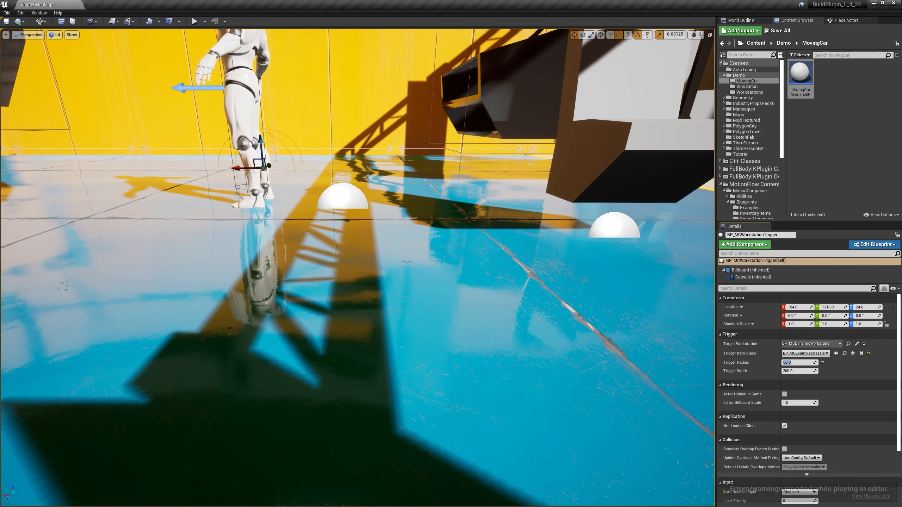
- Raise the workstation trigger vertically by about 100 units above the floor
{"action": "right_click_drag", "start_coordinate": [334, 125], "coordinate": [334, 127]}
{"action": "left_click_drag", "start_coordinate": [261, 134], "coordinate": [261, 65]}
{"action": "key", "text": "e"}
{"action": "right_click_drag", "start_coordinate": [261, 65], "coordinate": [262, 85]}
{"action": "key", "text": "s"}
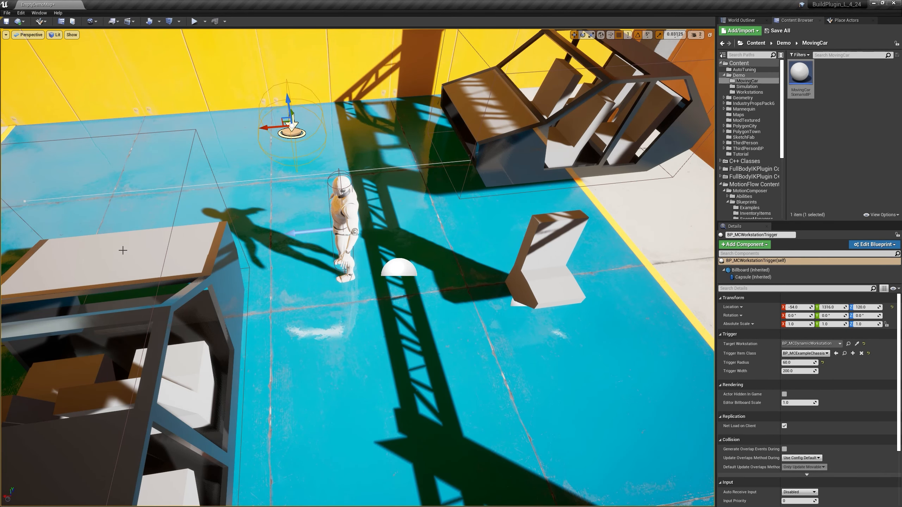
{"action": "key", "text": "s"}
{"action": "right_click_drag", "start_coordinate": [618, 334], "coordinate": [607, 329]}
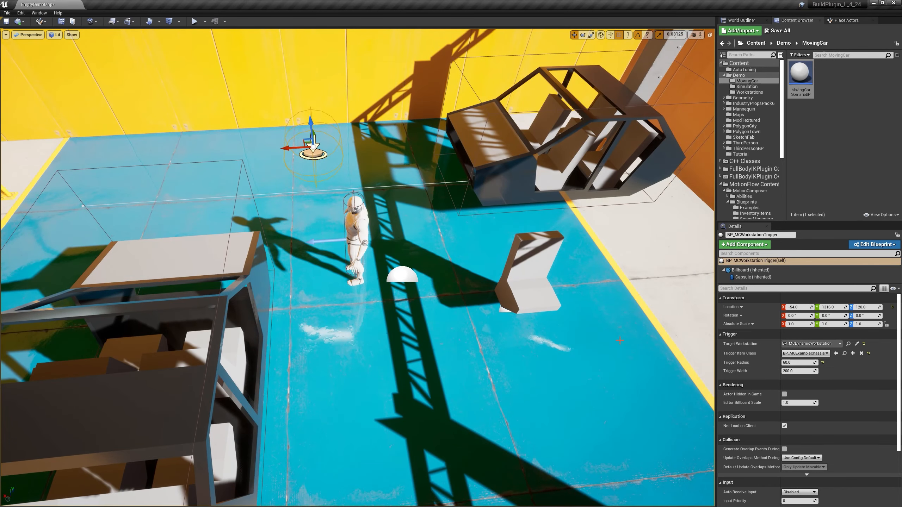
- Start the simulation, open MovingCarScenarioBP and choose its running instance as the debug object
{"action": "left_click", "coordinate": [196, 24]}
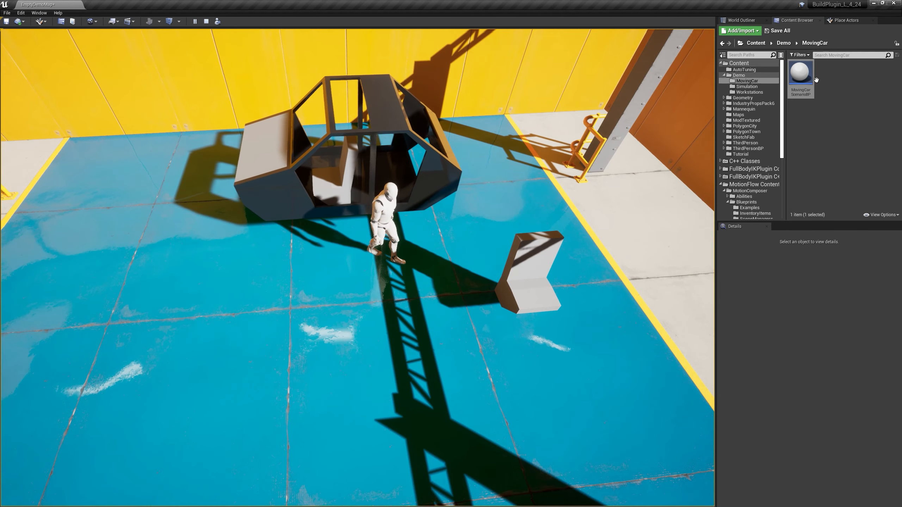
{"action": "double_click", "coordinate": [805, 78]}
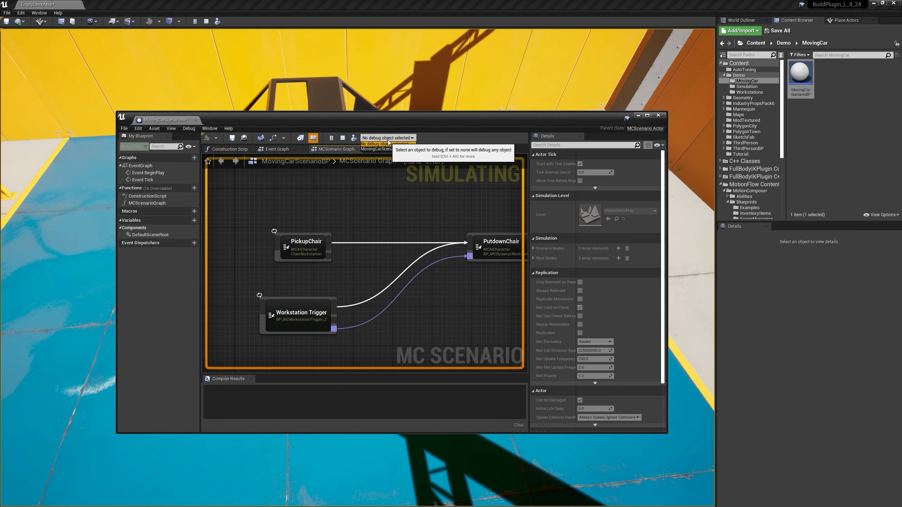
{"action": "left_click", "coordinate": [387, 149]}
- Shrink and reposition the blueprint window below the moving chassis, framing all scenario nodes to watch their execution alongside the worker
{"action": "left_click_drag", "start_coordinate": [395, 120], "coordinate": [292, 222]}
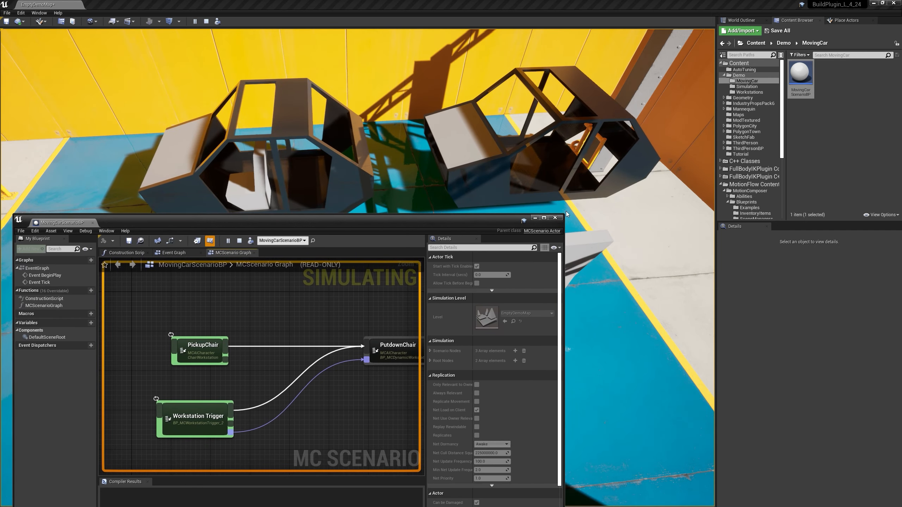
{"action": "left_click_drag", "start_coordinate": [567, 217], "coordinate": [475, 280]}
{"action": "right_click_drag", "start_coordinate": [278, 399], "coordinate": [217, 362]}
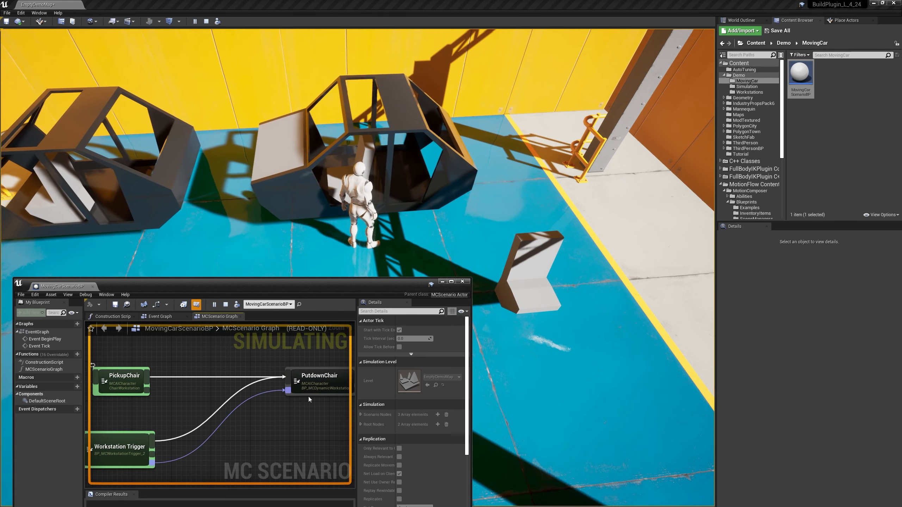
{"action": "scroll", "coordinate": [308, 398], "scroll_direction": "down", "scroll_amount": 2}
{"action": "right_click_drag", "start_coordinate": [306, 408], "coordinate": [284, 401]}
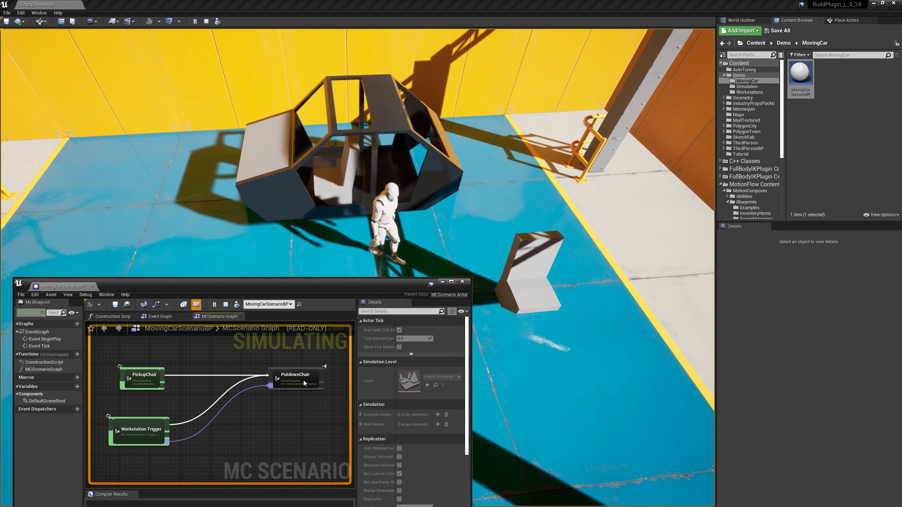
{"action": "left_click_drag", "start_coordinate": [401, 287], "coordinate": [403, 309]}
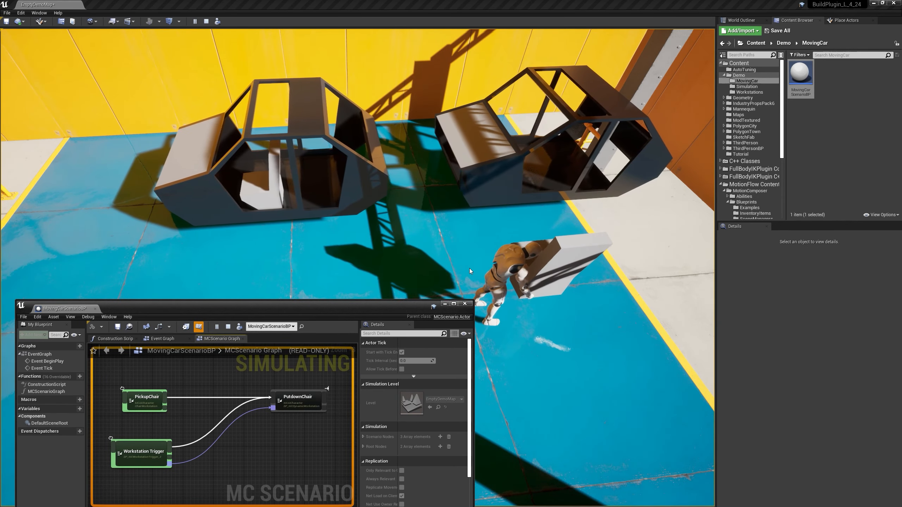